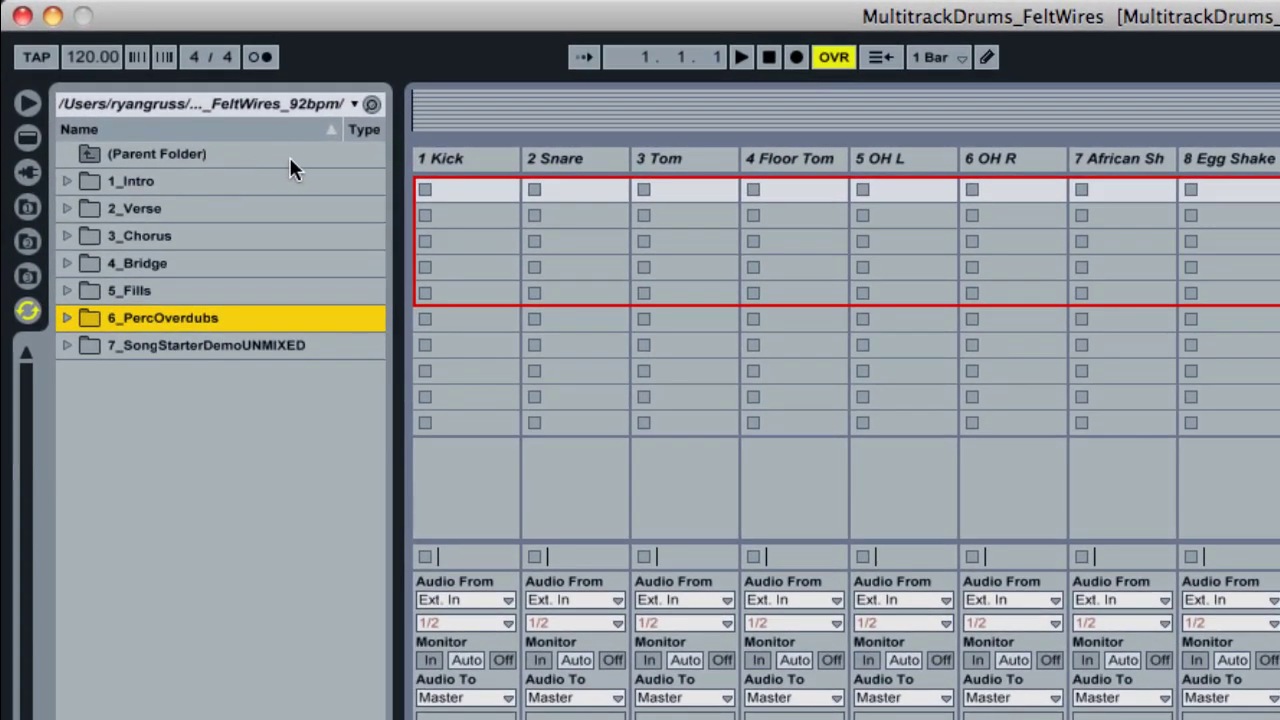
Browse the 1_Intro and 2_Verse groove folders down to Brush Groove 1's Tracks, then collapse them.
{"action": "left_click", "coordinate": [67, 184]}
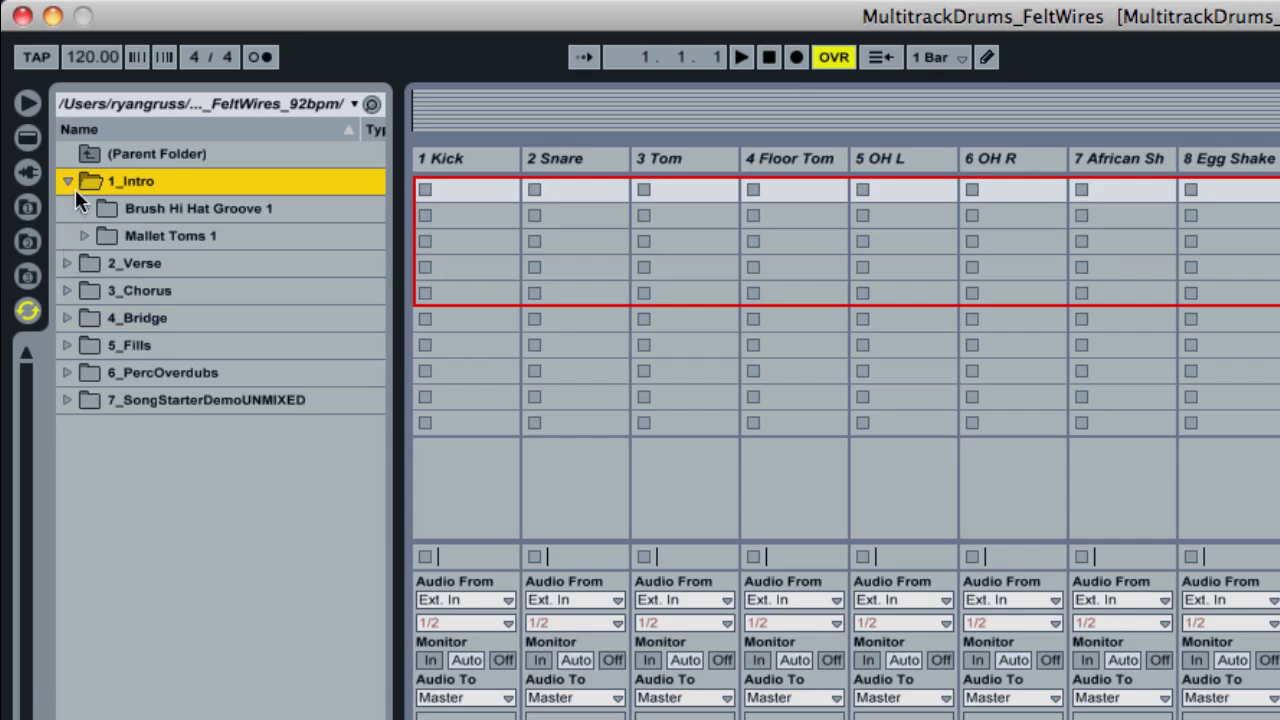
{"action": "left_click", "coordinate": [67, 263]}
{"action": "left_click", "coordinate": [84, 289]}
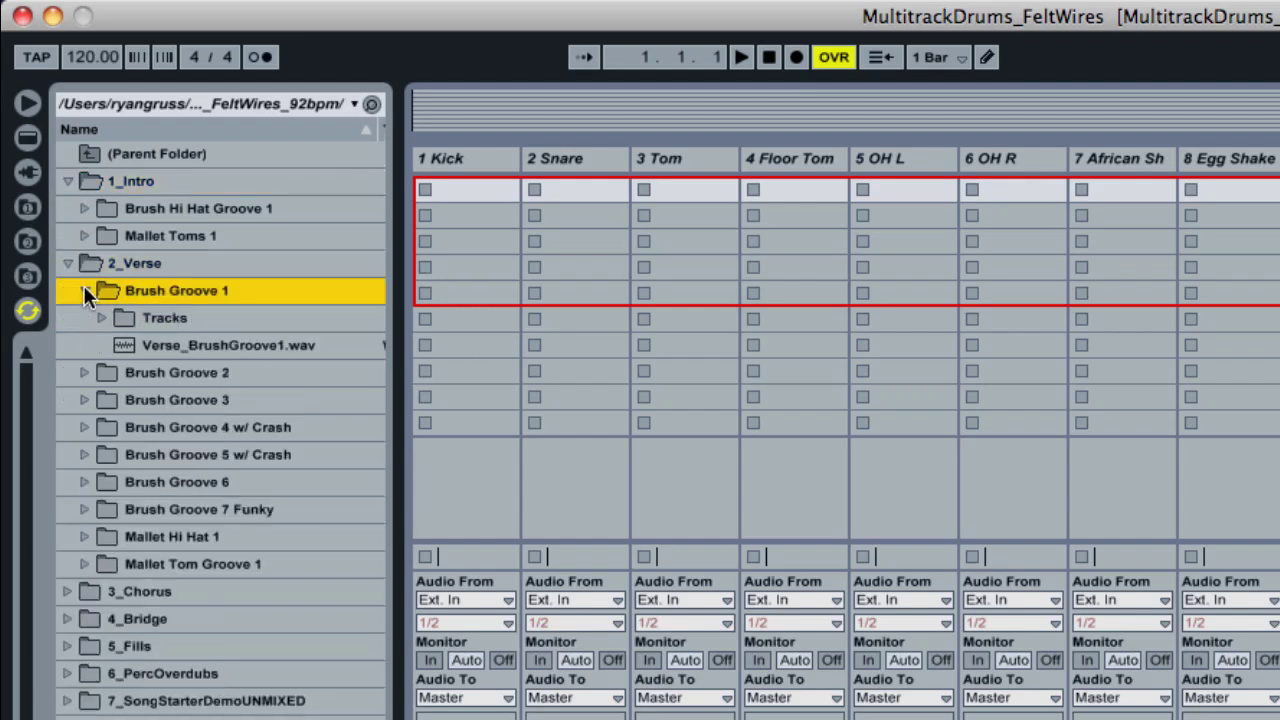
{"action": "left_click", "coordinate": [101, 318]}
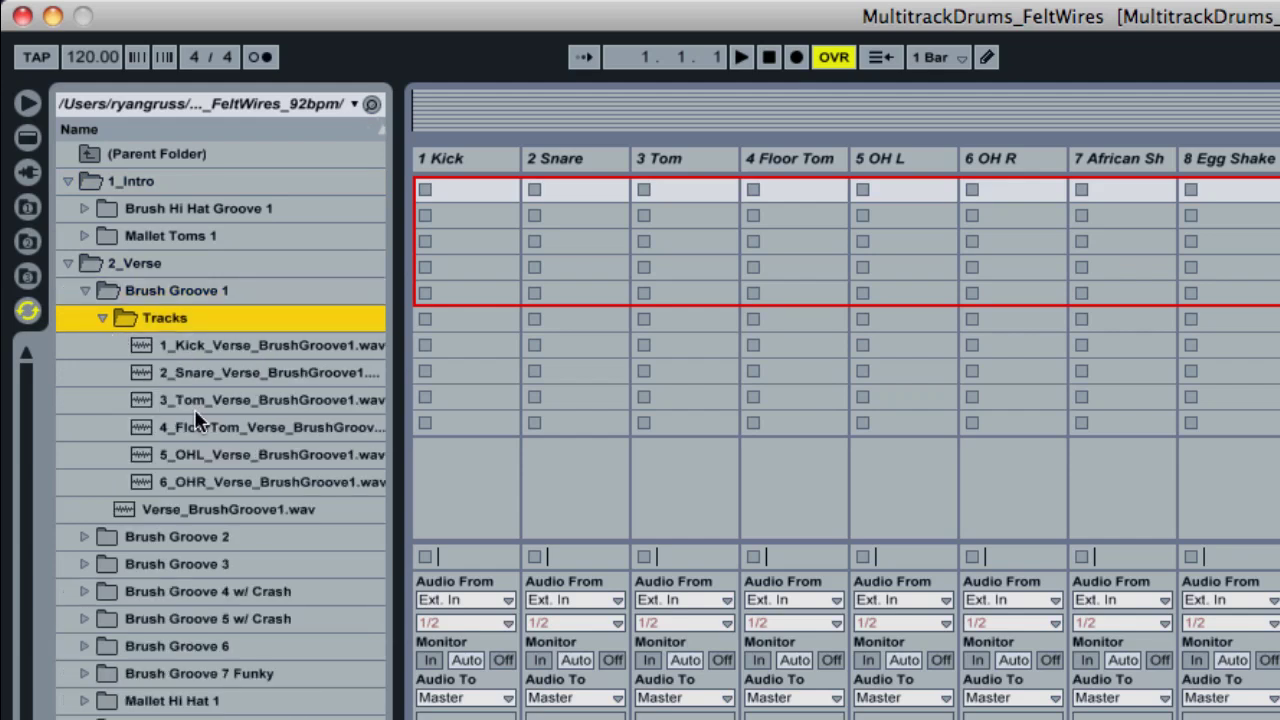
{"action": "left_click", "coordinate": [102, 318]}
{"action": "left_click", "coordinate": [85, 289]}
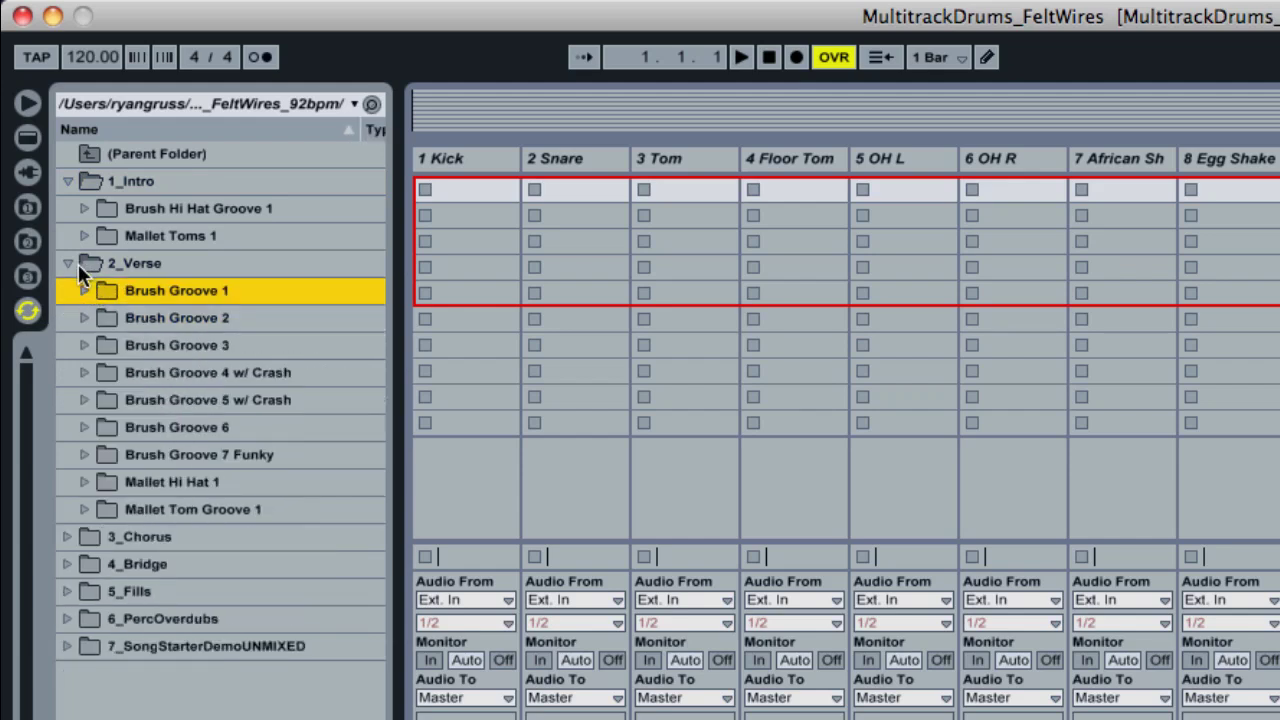
{"action": "left_click", "coordinate": [70, 263]}
{"action": "left_click", "coordinate": [68, 181]}
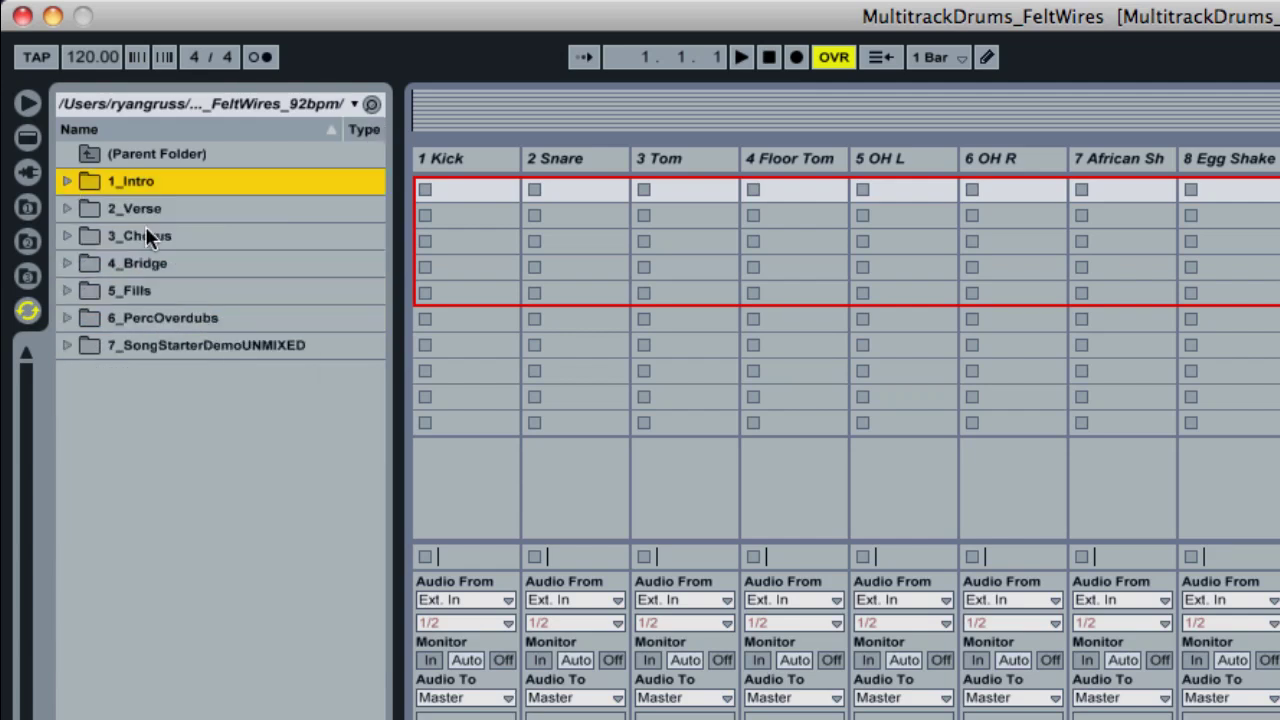
Select the 1 Kick, 2 Snare and 3 Tom tracks in turn, ending on 1 Kick.
{"action": "left_click", "coordinate": [469, 158]}
{"action": "left_click", "coordinate": [566, 158]}
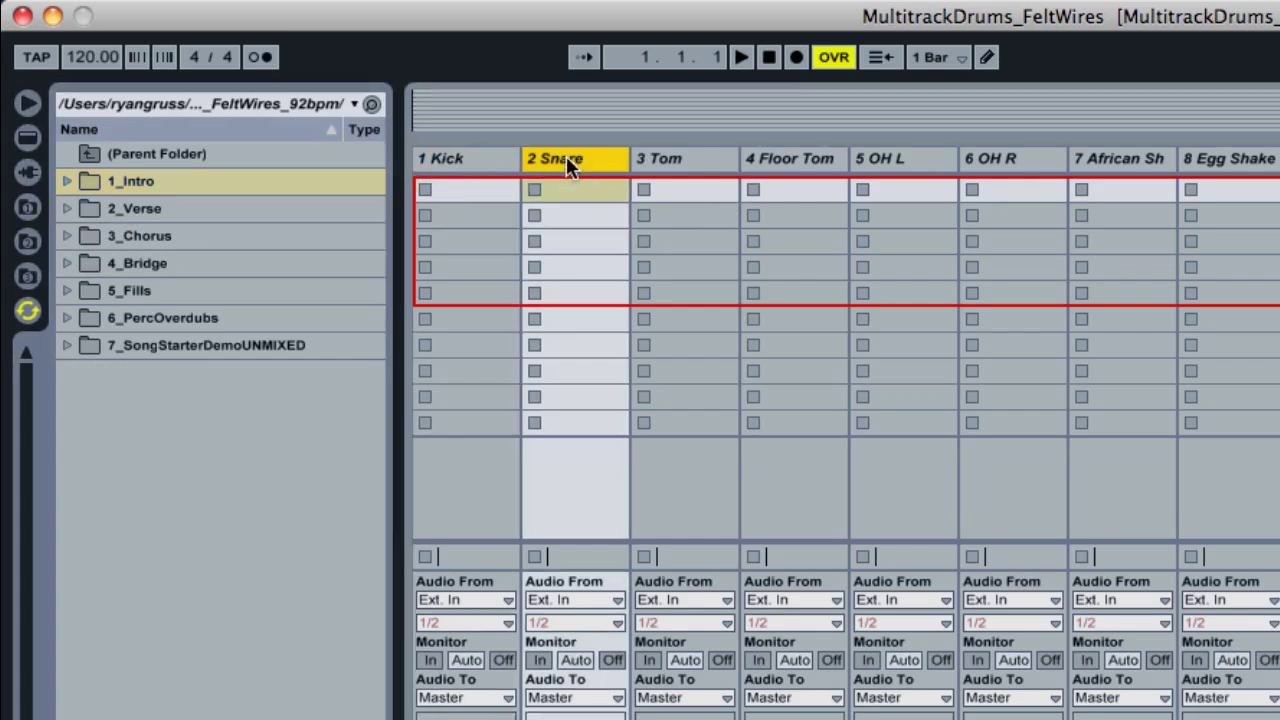
{"action": "left_click", "coordinate": [688, 158]}
{"action": "left_click", "coordinate": [468, 159]}
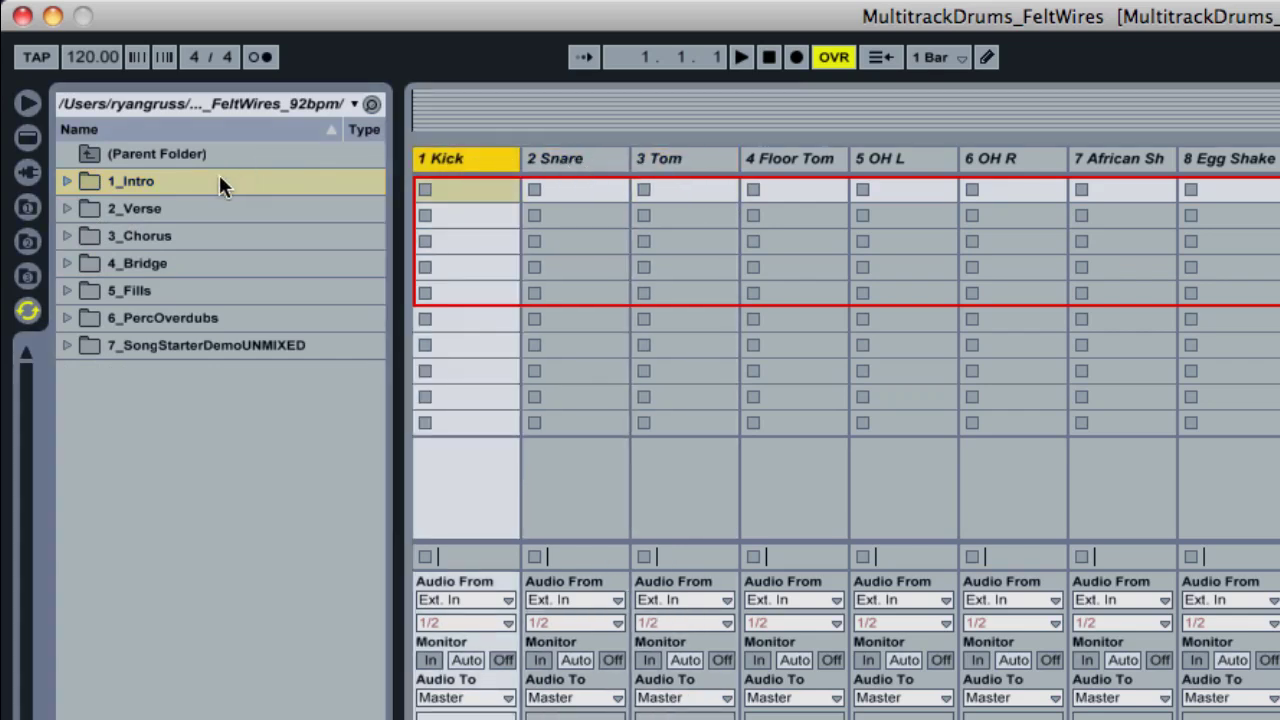
Expand 1_Intro > Brush Hi Hat Groove 1 > Tracks to list its drum stems, with 1 Kick selected.
{"action": "left_click", "coordinate": [66, 181]}
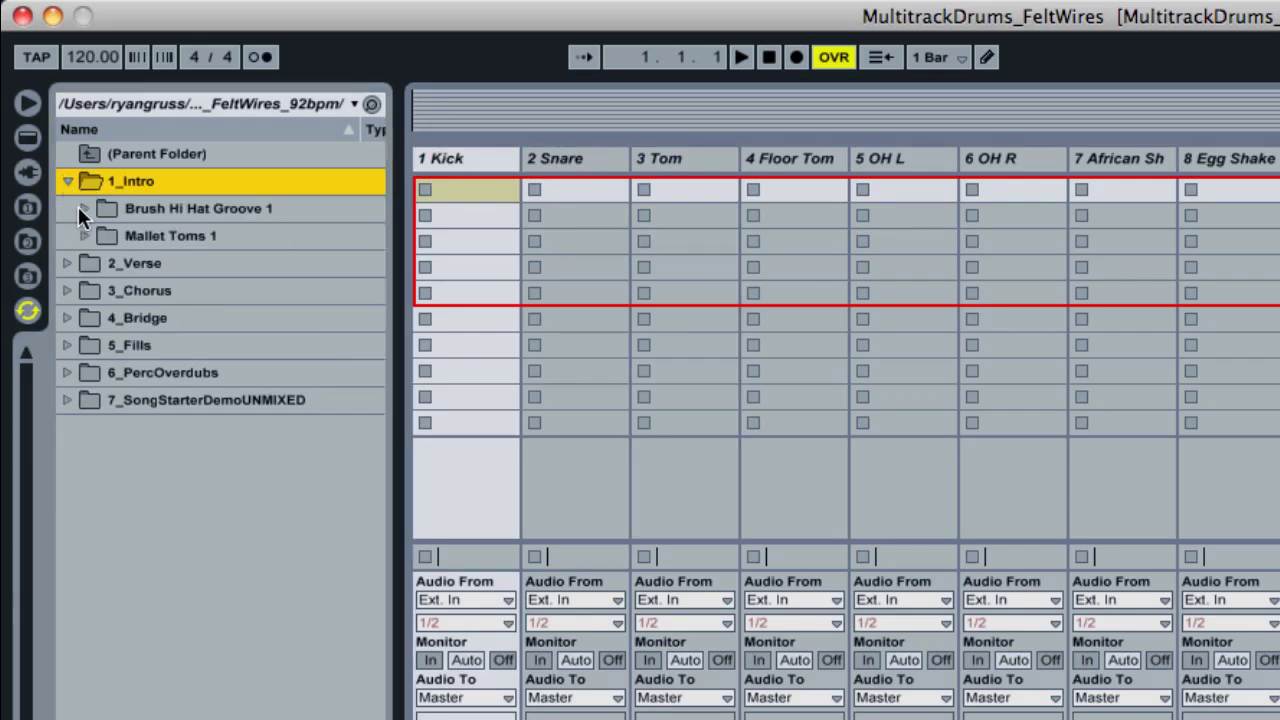
{"action": "left_click", "coordinate": [83, 208]}
{"action": "left_click", "coordinate": [101, 236]}
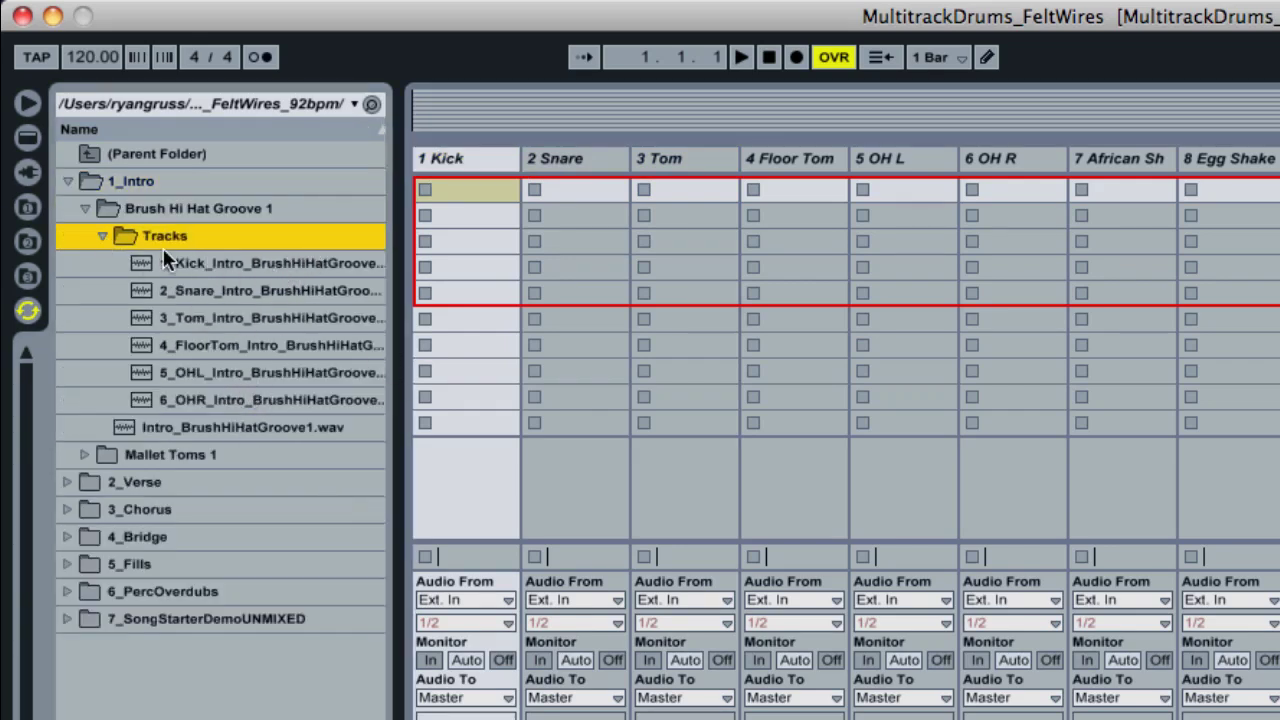
{"action": "left_click", "coordinate": [457, 160]}
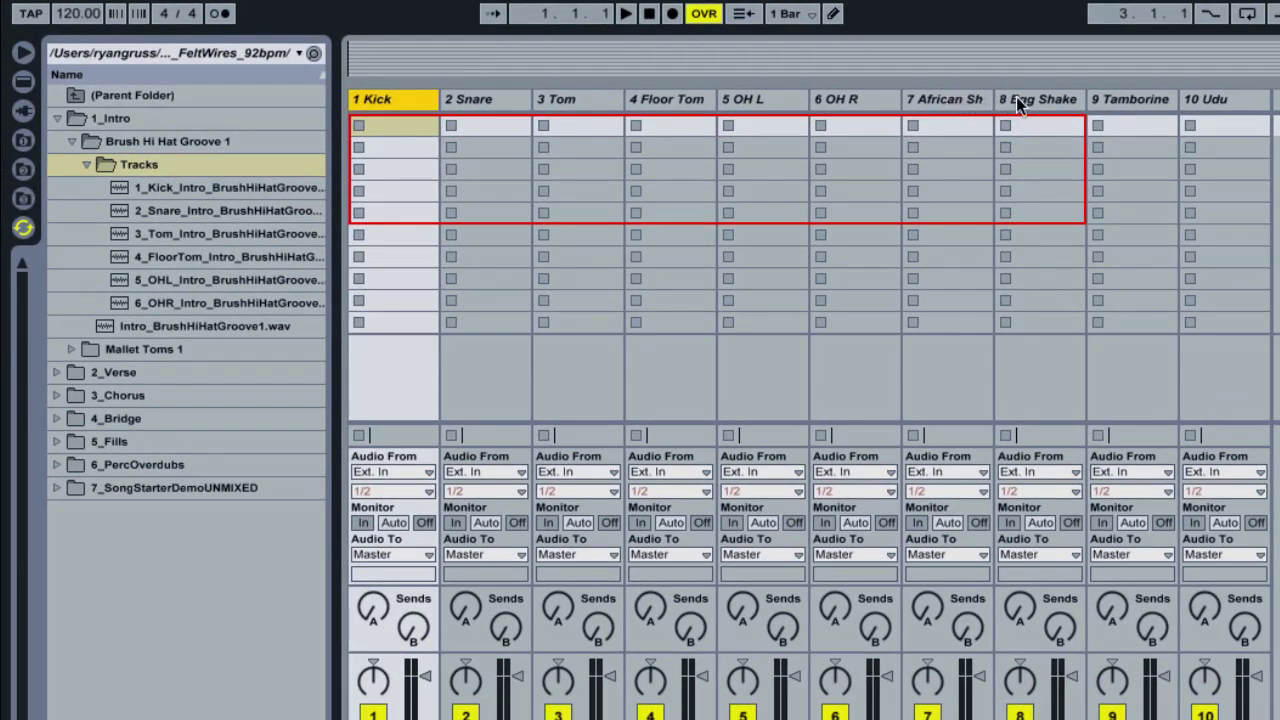
Expand the 6_PercOverdubs folder in the browser to list its four percussion folders.
{"action": "left_click", "coordinate": [56, 466]}
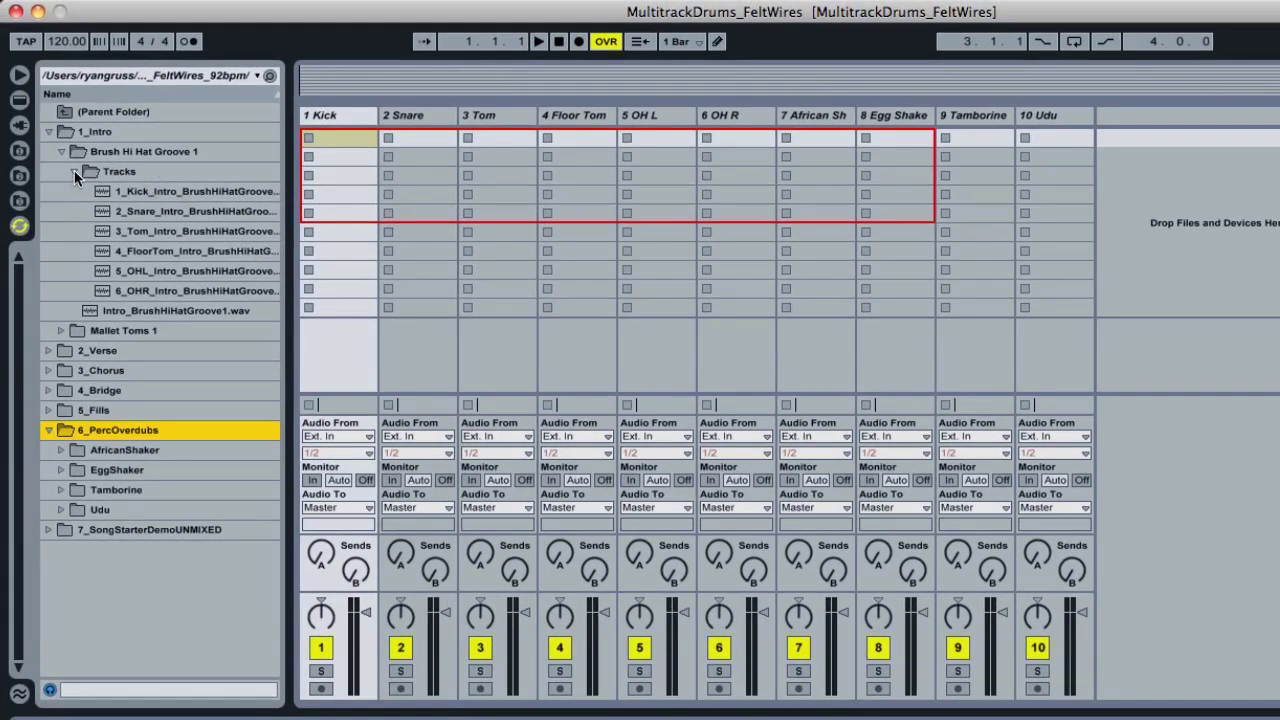
Reopen 1_Intro and Mallet Toms 1, then preview Intro_BrushHiHatGroove1.wav and Intro_MalletToms1.wav.
{"action": "left_click", "coordinate": [74, 171]}
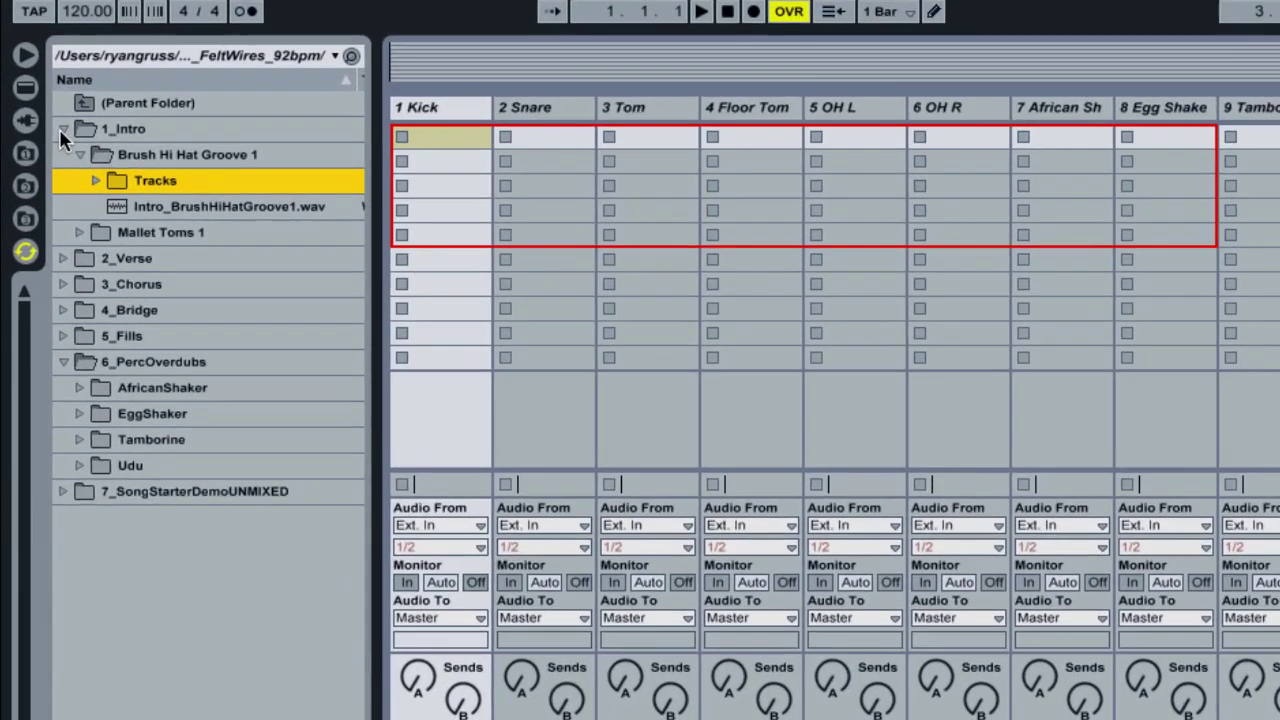
{"action": "left_click", "coordinate": [48, 131]}
{"action": "left_click", "coordinate": [86, 124]}
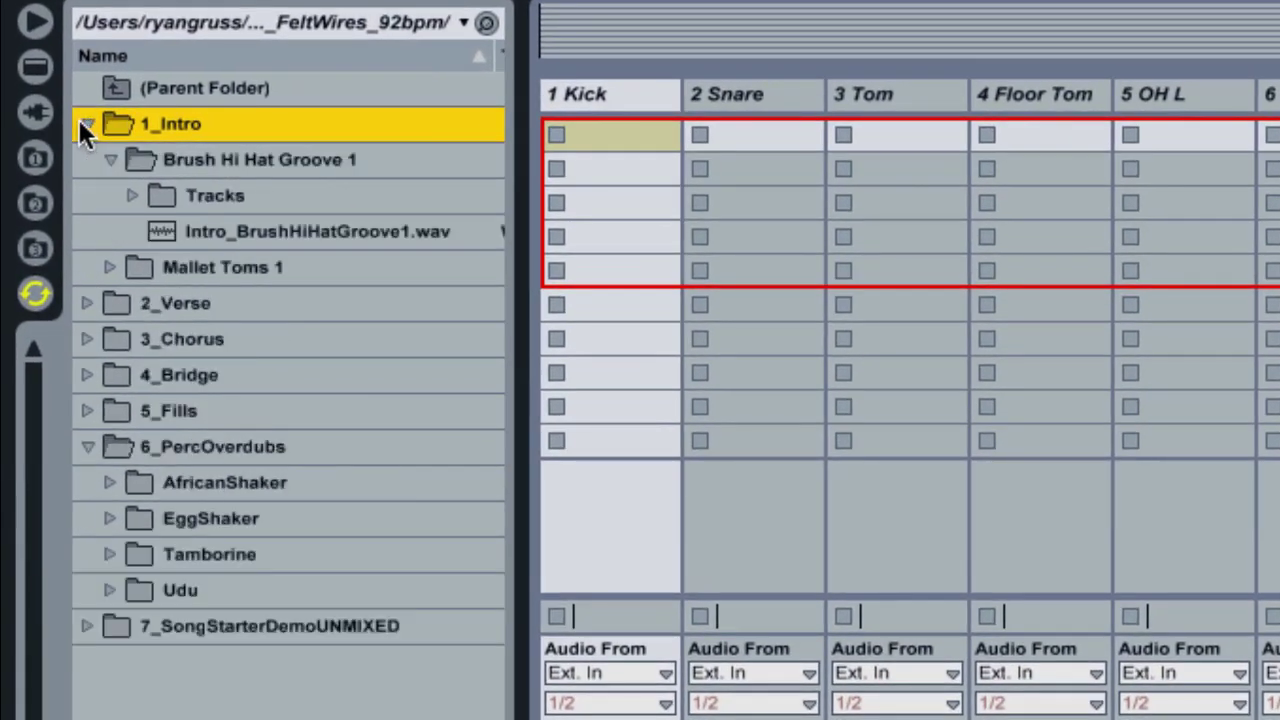
{"action": "left_click", "coordinate": [108, 268]}
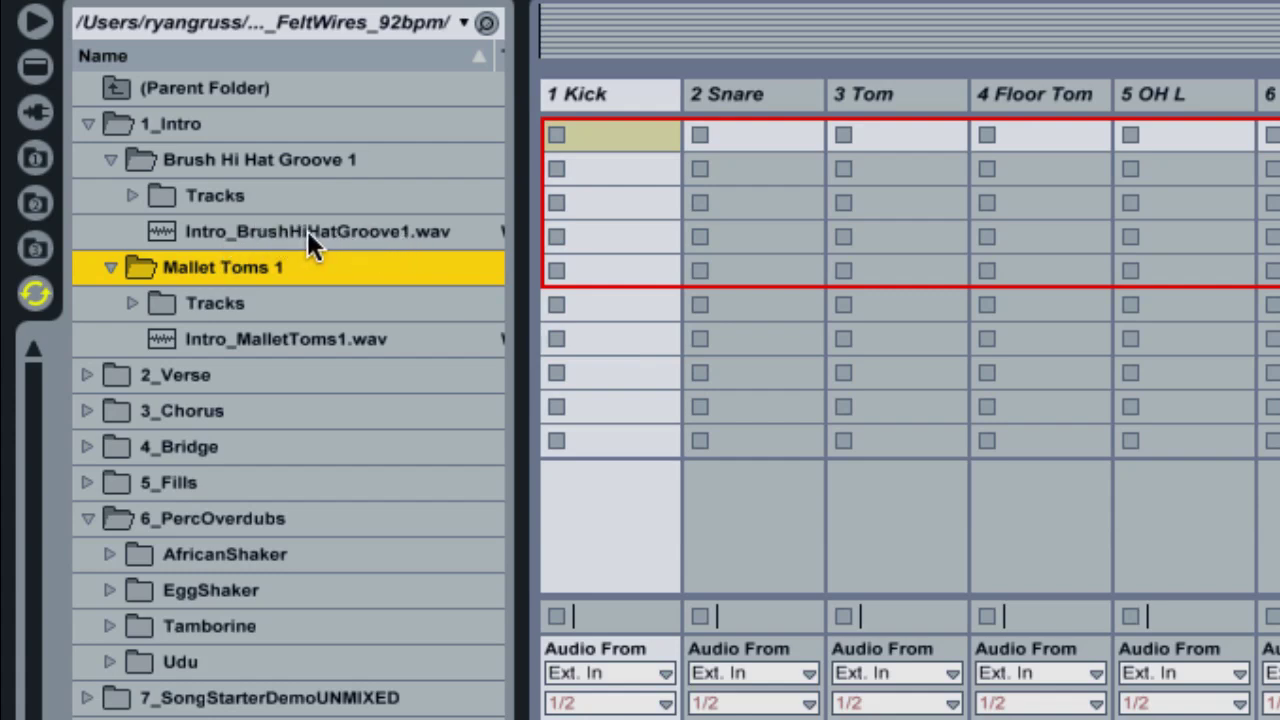
{"action": "left_click", "coordinate": [252, 228]}
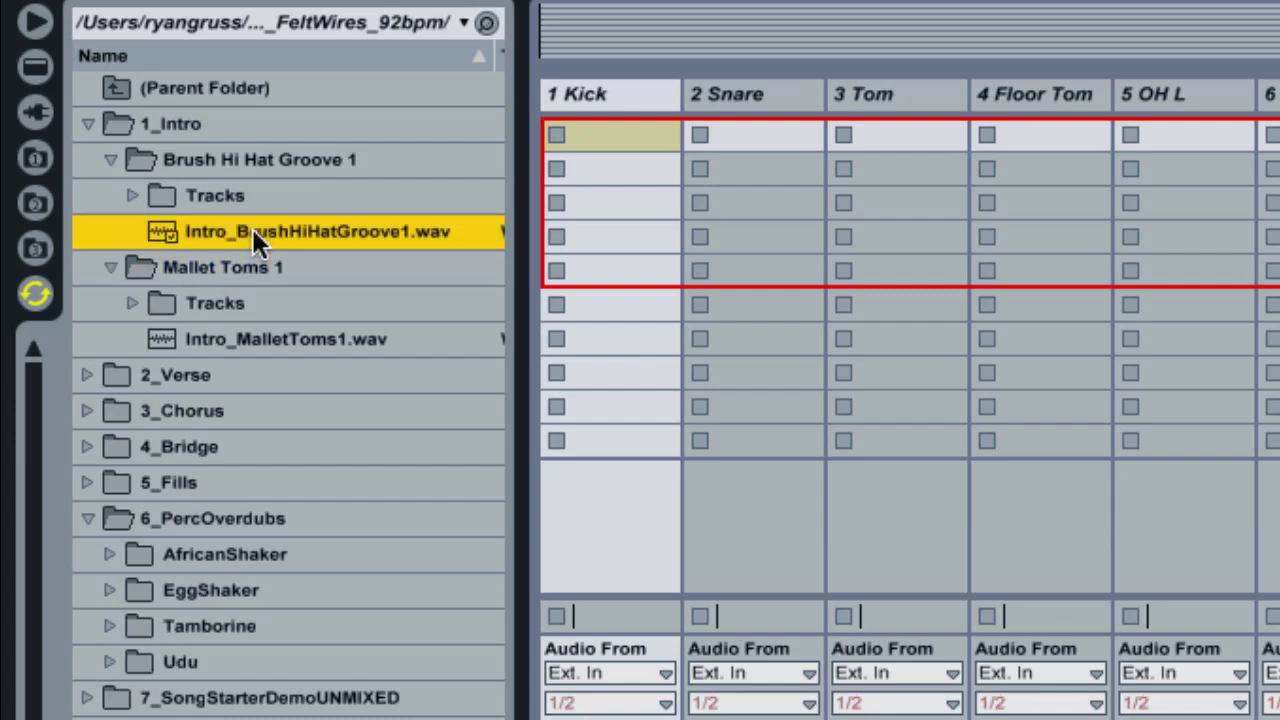
{"action": "left_click", "coordinate": [288, 340]}
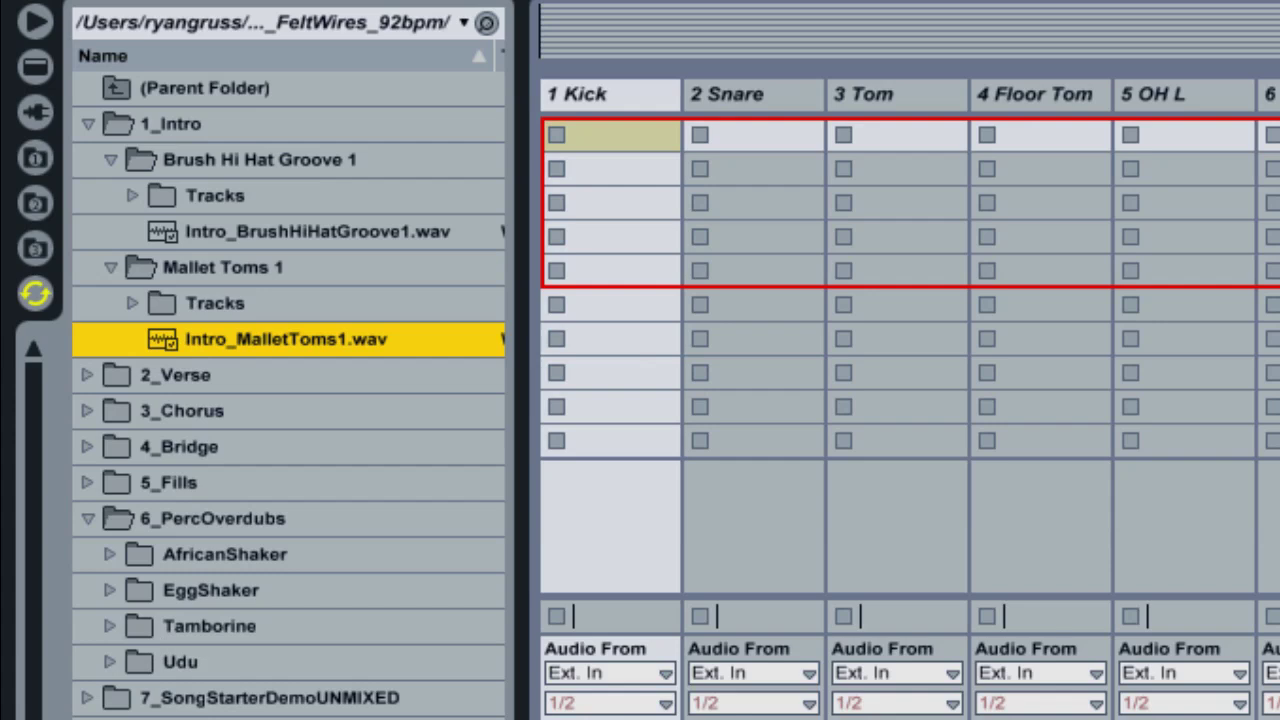
Show the Mallet Toms stems and load the kick, snare and tom stems into the first slots of tracks 1–3.
{"action": "left_click", "coordinate": [134, 304]}
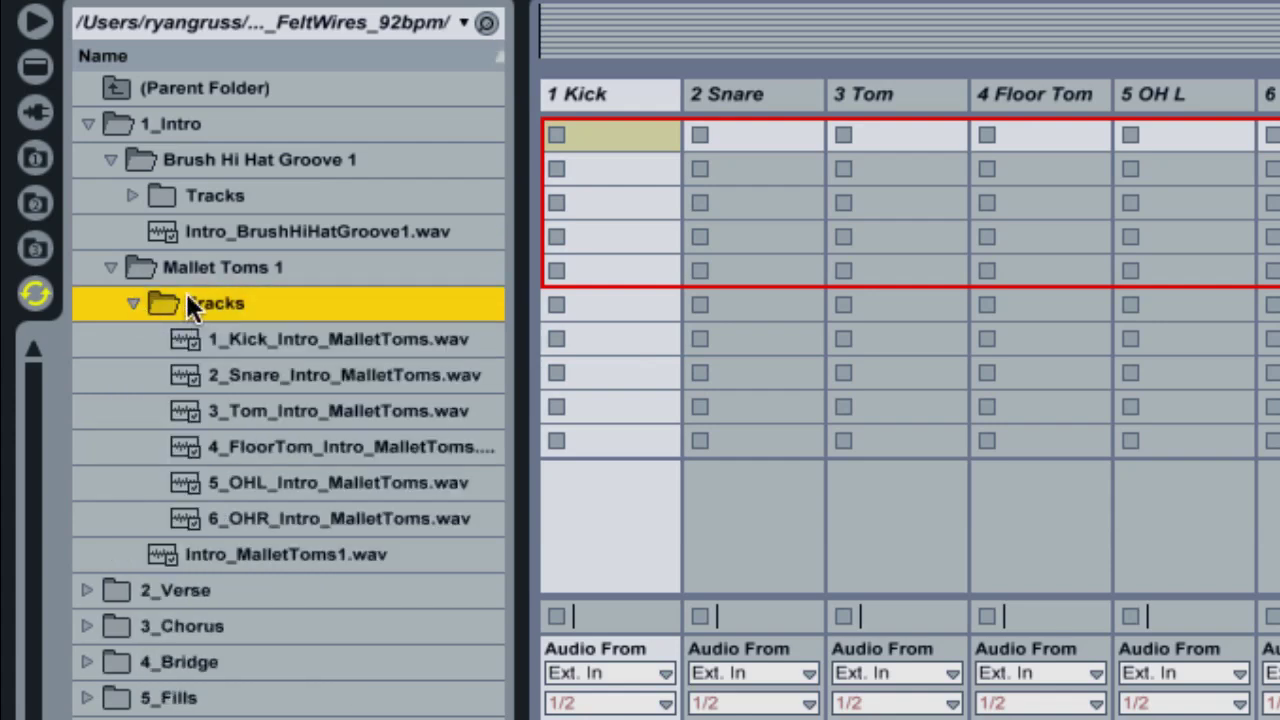
{"action": "left_click_drag", "start_coordinate": [182, 340], "coordinate": [611, 140]}
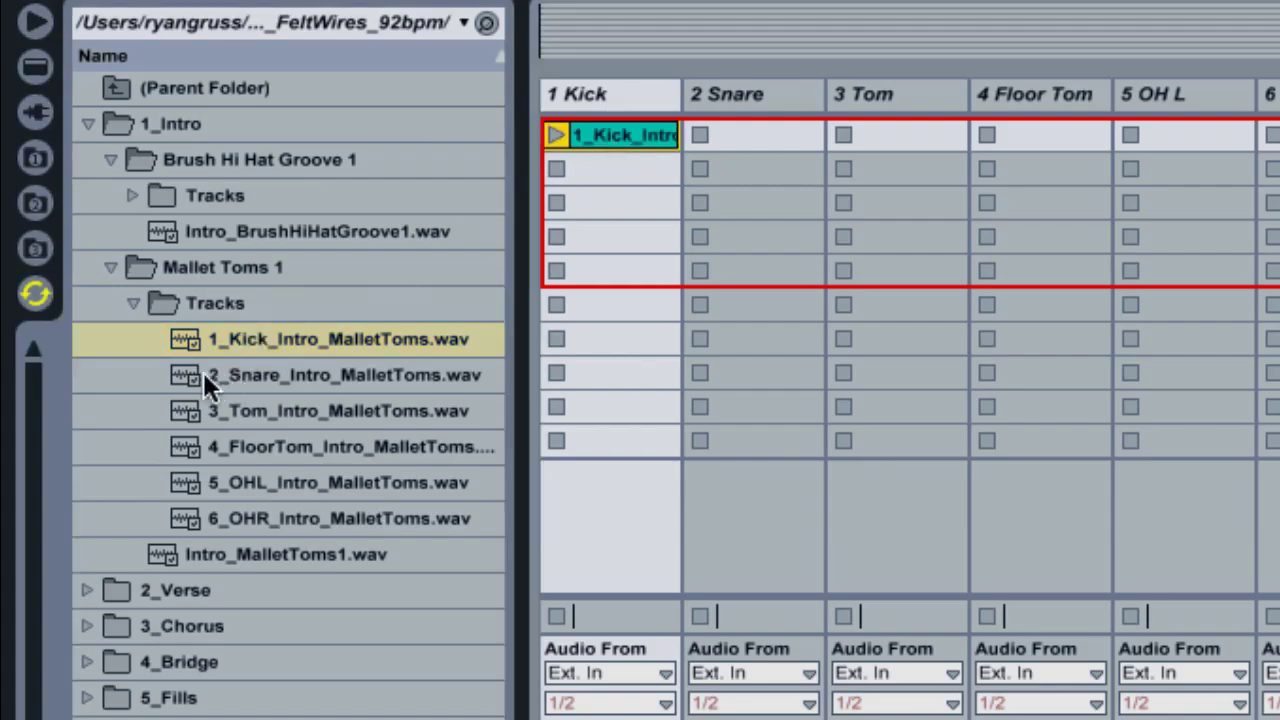
{"action": "left_click_drag", "start_coordinate": [199, 375], "coordinate": [755, 135]}
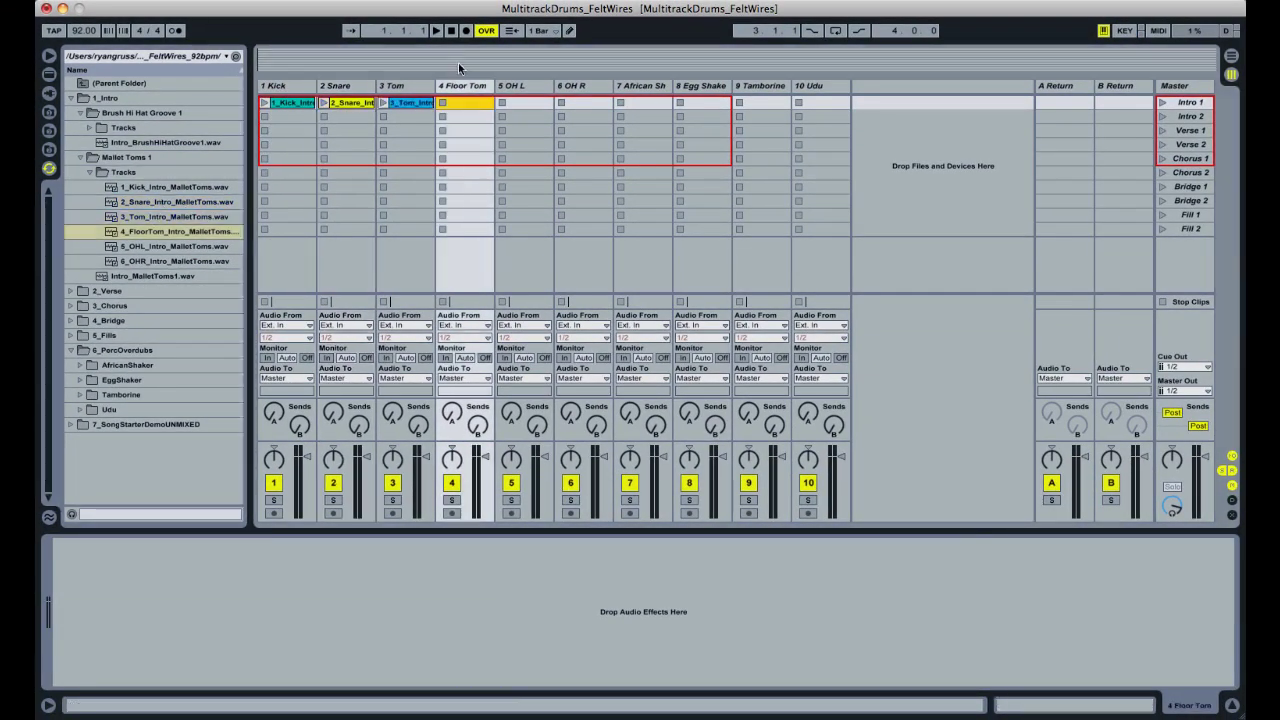
{"action": "left_click_drag", "start_coordinate": [458, 62], "coordinate": [436, 78]}
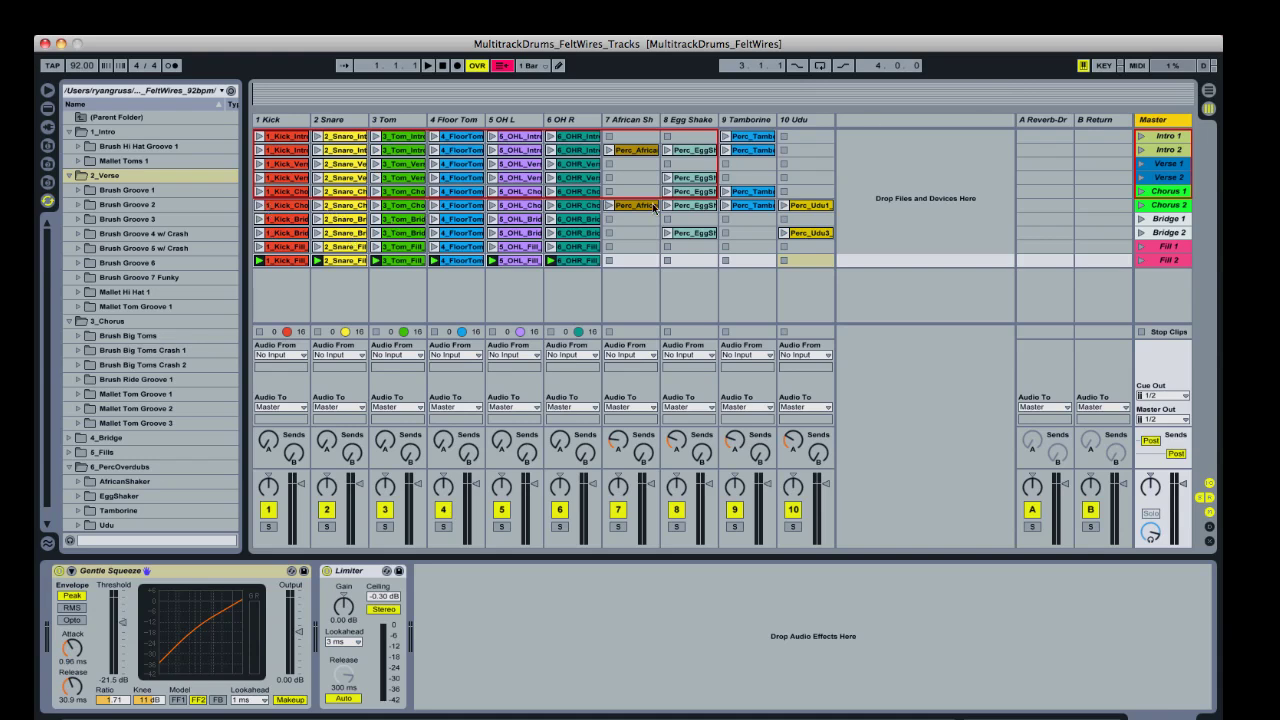
Launch the Chorus 2 scene from the Master scene column to start playback.
{"action": "left_click", "coordinate": [1141, 204]}
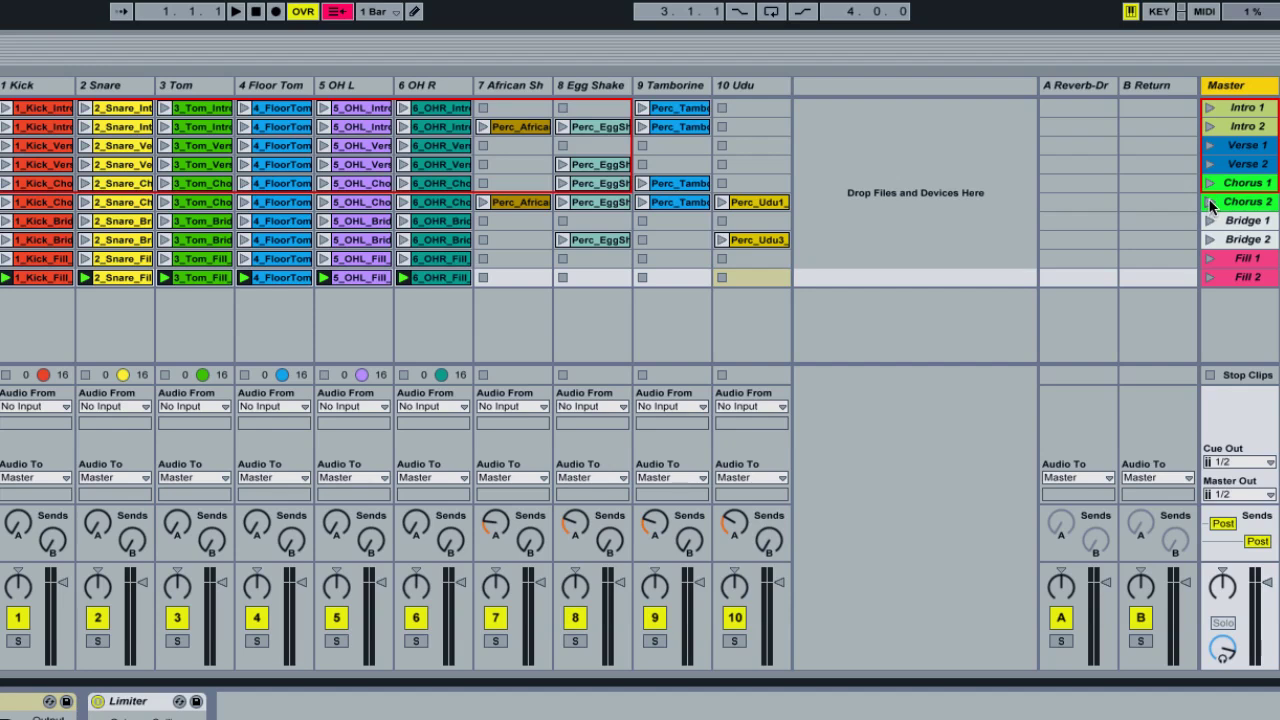
{"action": "left_click", "coordinate": [1209, 202]}
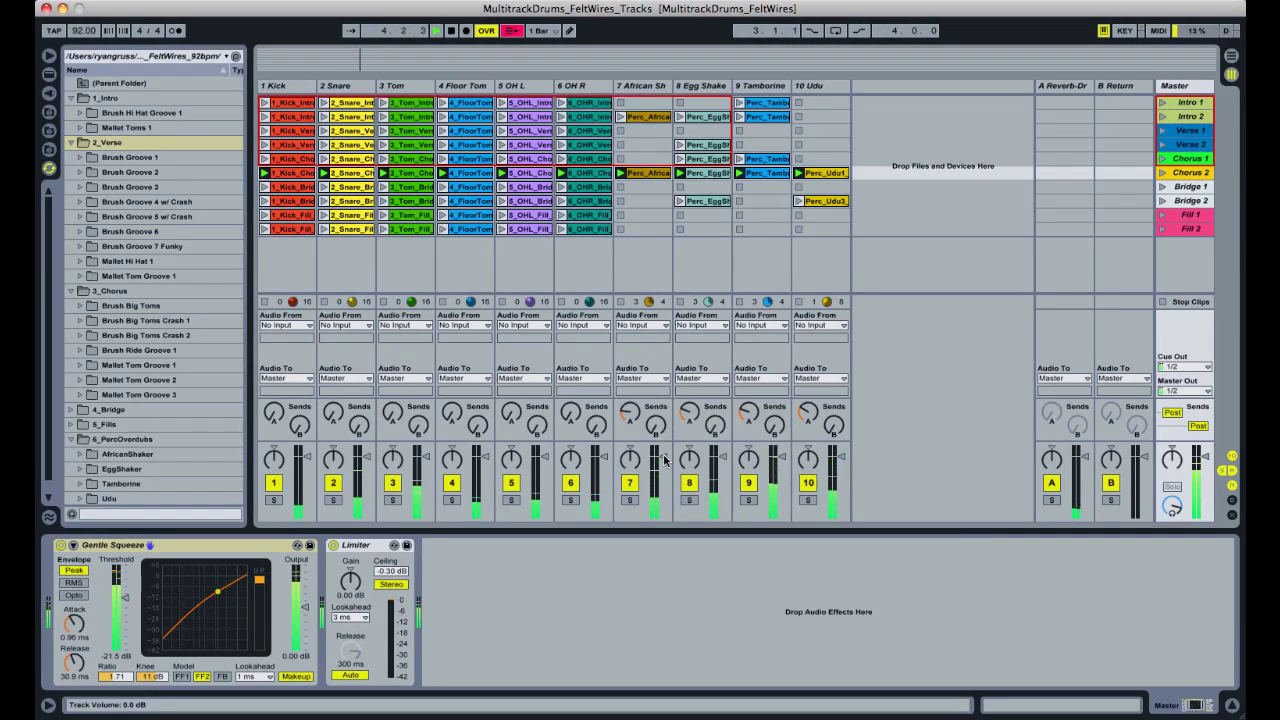
Pull down the faders of tracks 7, 9 and 10, briefly soloing track 7.
{"action": "left_click_drag", "start_coordinate": [664, 458], "coordinate": [664, 486]}
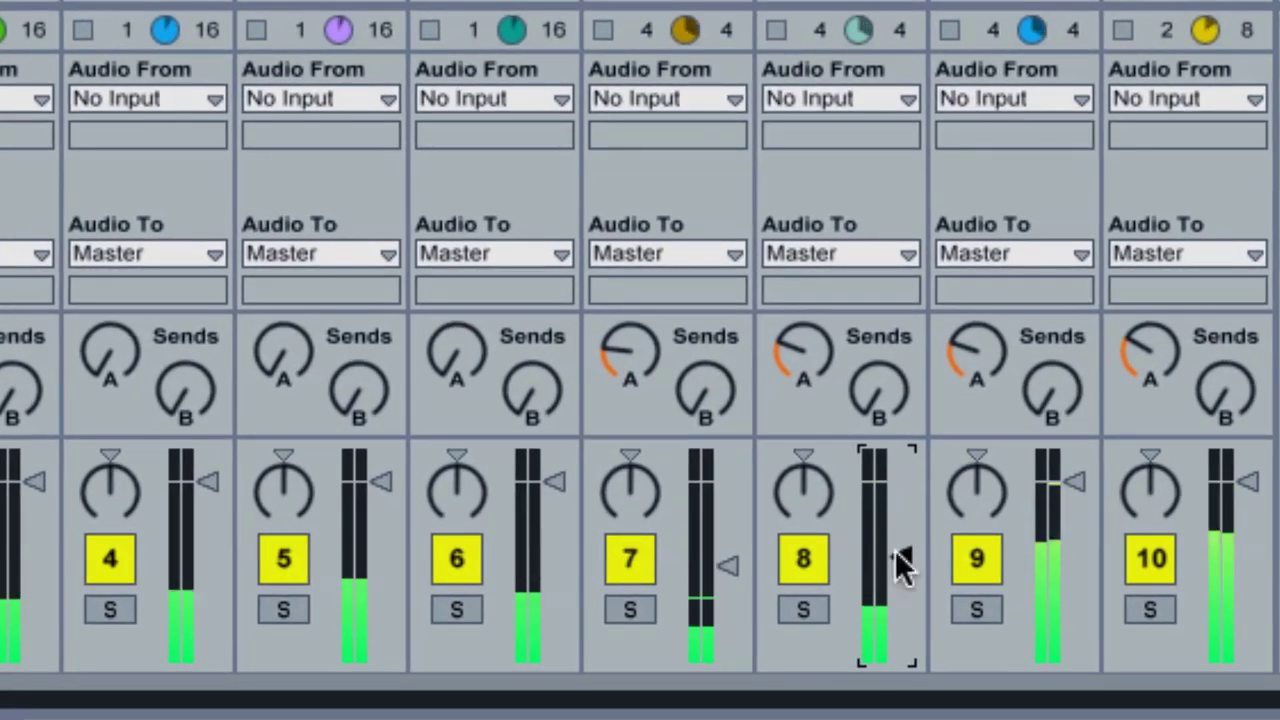
{"action": "left_click_drag", "start_coordinate": [1084, 476], "coordinate": [1084, 542]}
{"action": "left_click_drag", "start_coordinate": [1250, 490], "coordinate": [1250, 568]}
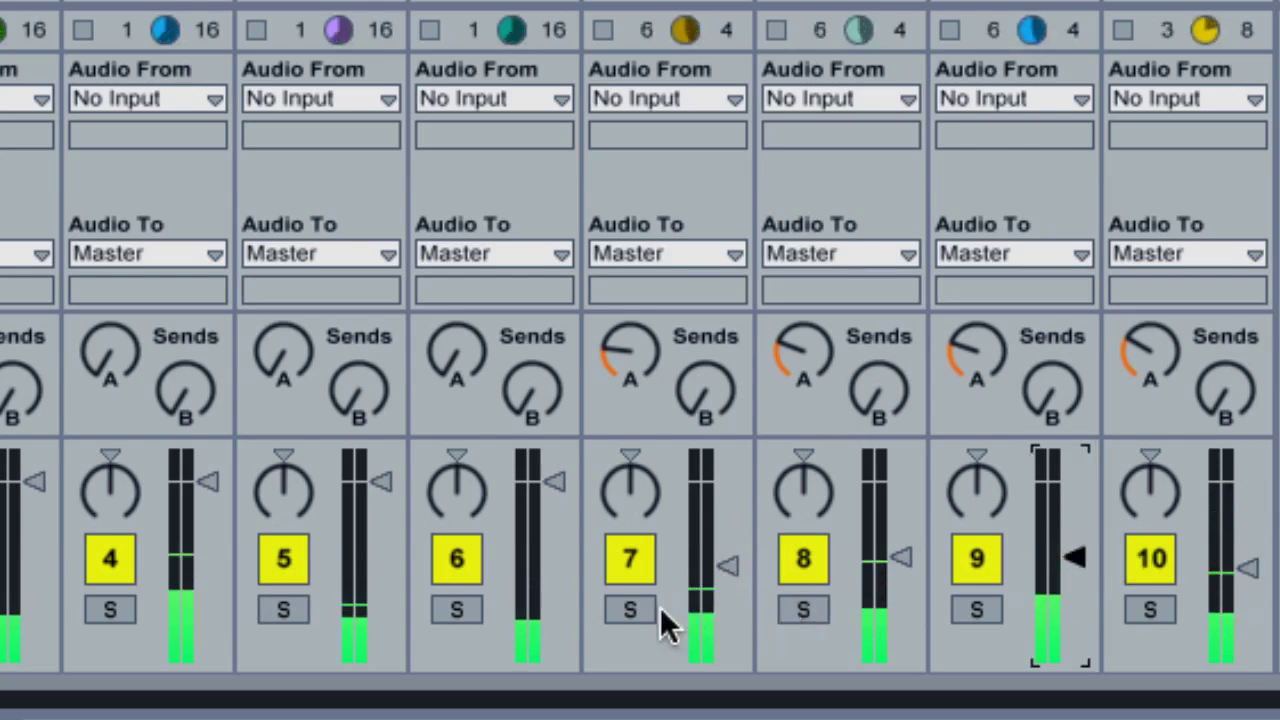
{"action": "left_click", "coordinate": [623, 606]}
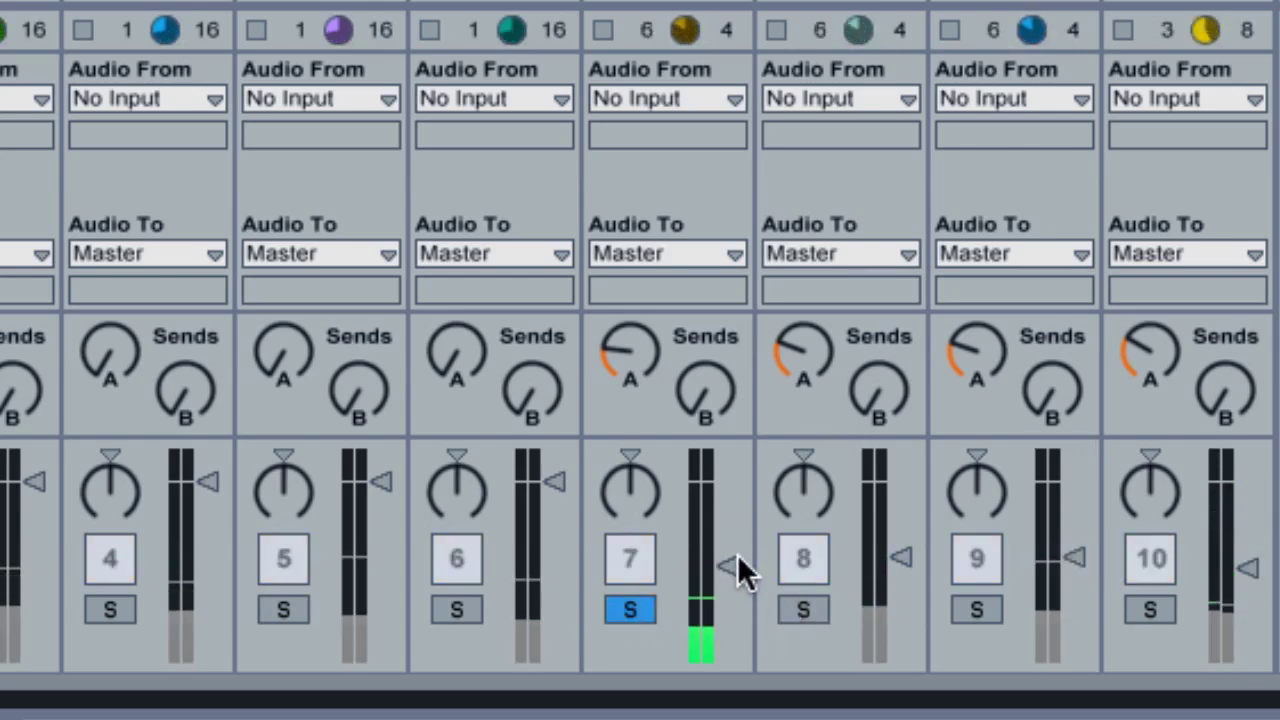
{"action": "left_click", "coordinate": [639, 604]}
{"action": "left_click_drag", "start_coordinate": [740, 566], "coordinate": [740, 558]}
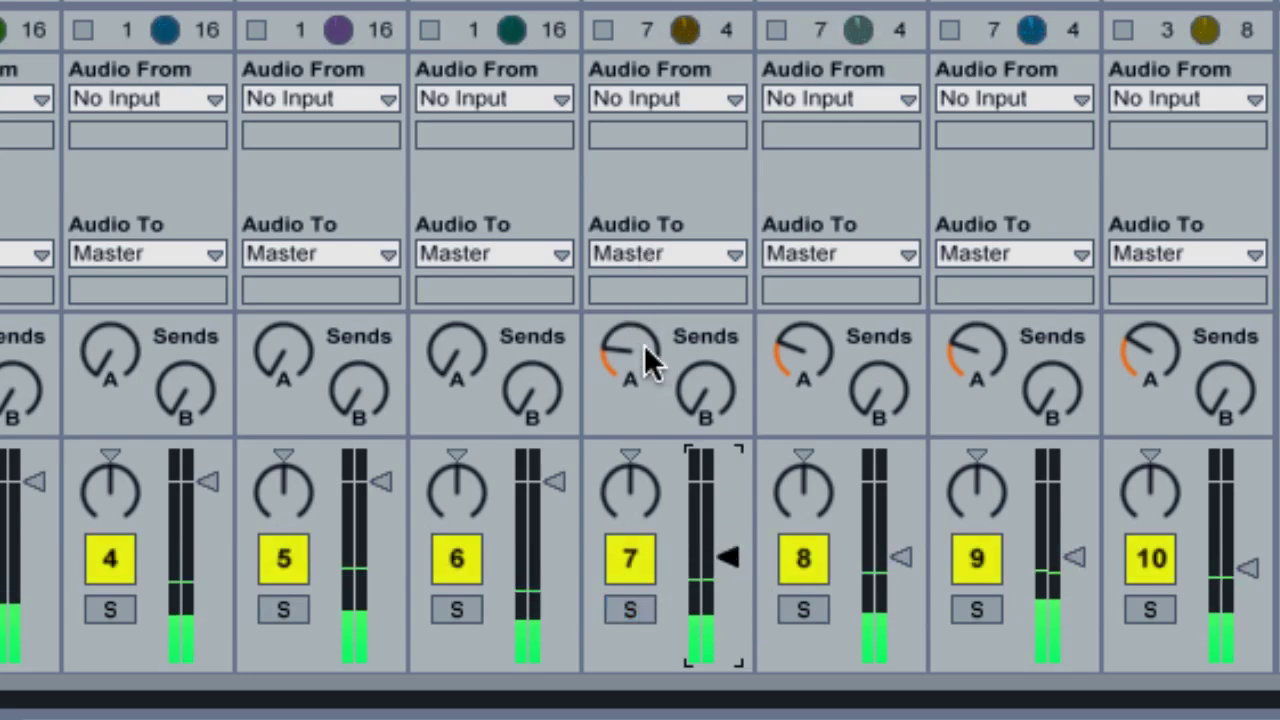
Pan track 7 left and track 8 right, then lower tracks 8, 7 and 9, with 9 at -21.0 dB.
{"action": "left_click_drag", "start_coordinate": [630, 488], "coordinate": [630, 515]}
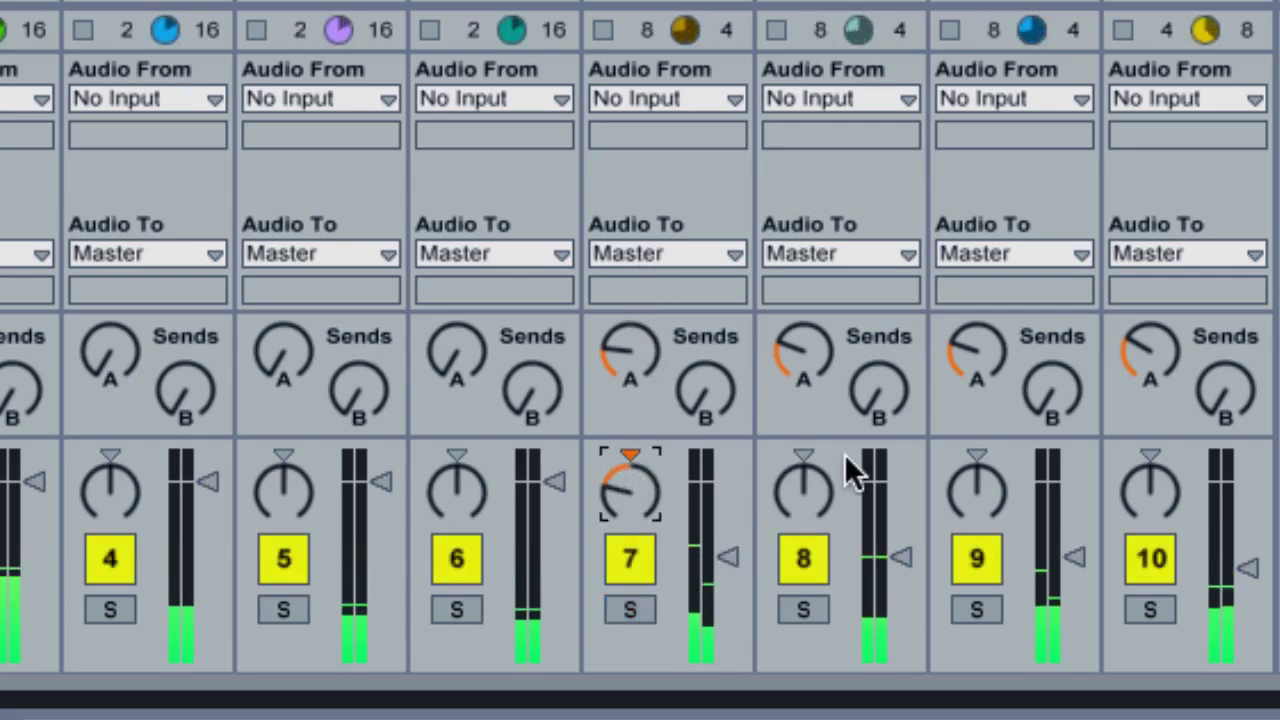
{"action": "left_click_drag", "start_coordinate": [806, 488], "coordinate": [806, 460]}
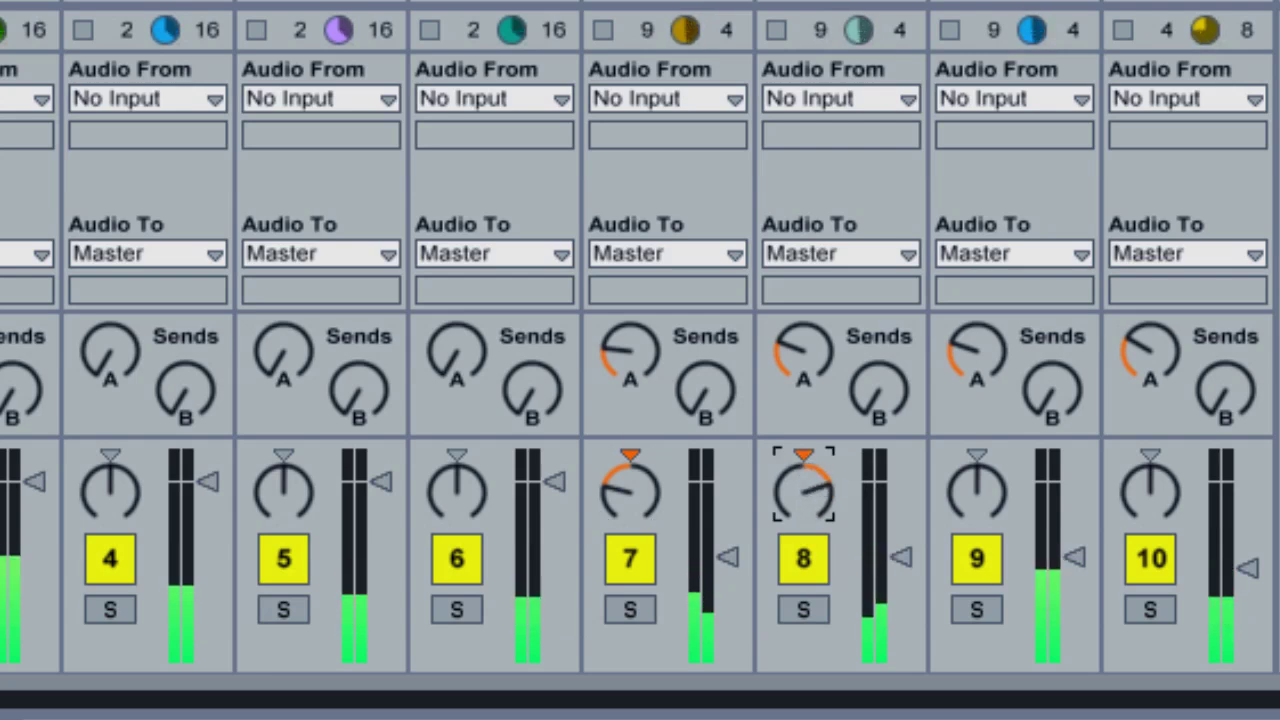
{"action": "left_click_drag", "start_coordinate": [901, 556], "coordinate": [903, 581]}
{"action": "left_click_drag", "start_coordinate": [731, 560], "coordinate": [728, 580]}
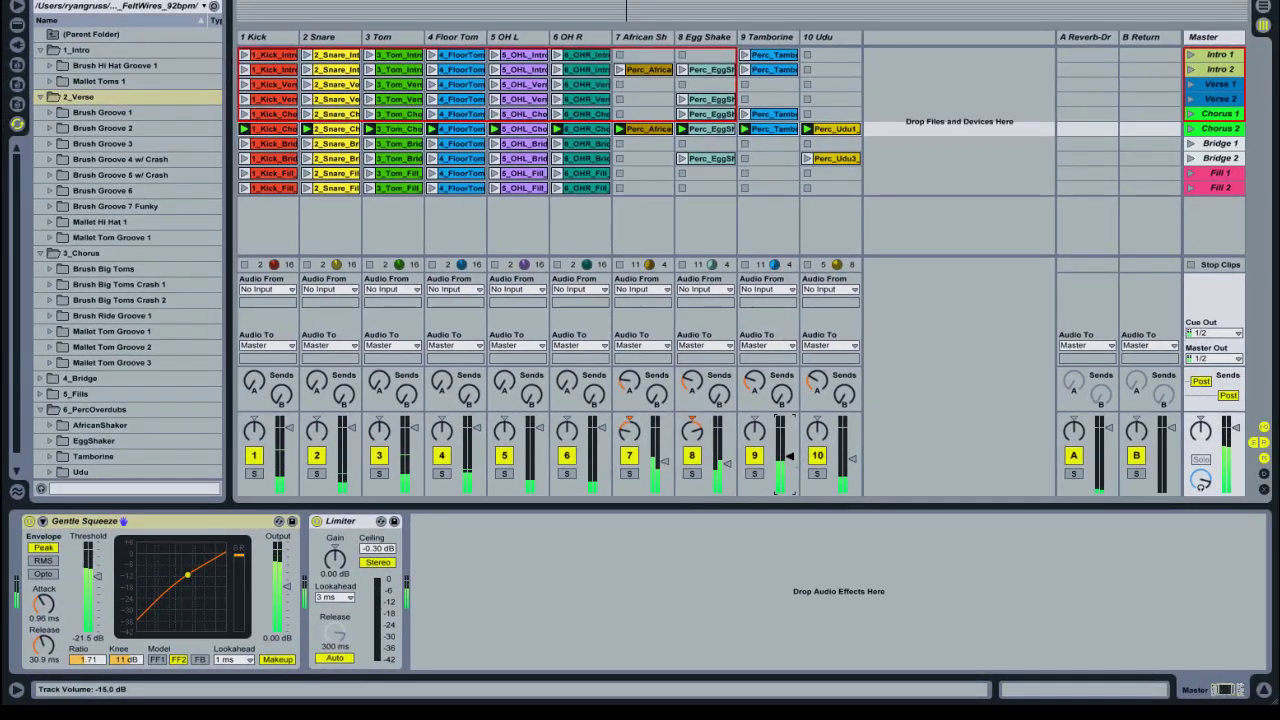
{"action": "left_click_drag", "start_coordinate": [843, 475], "coordinate": [841, 493]}
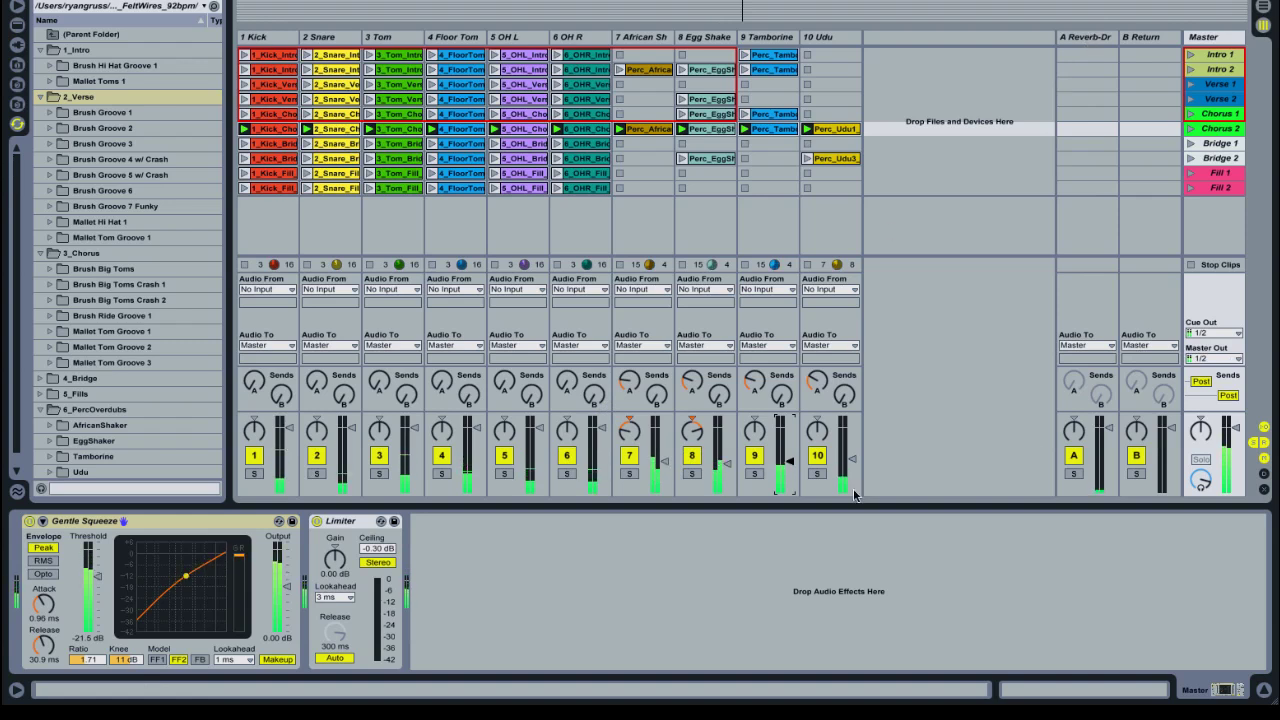
Check the A Reverb return in solo, then bring the Udu track down to -16.5 dB.
{"action": "left_click", "coordinate": [1074, 474]}
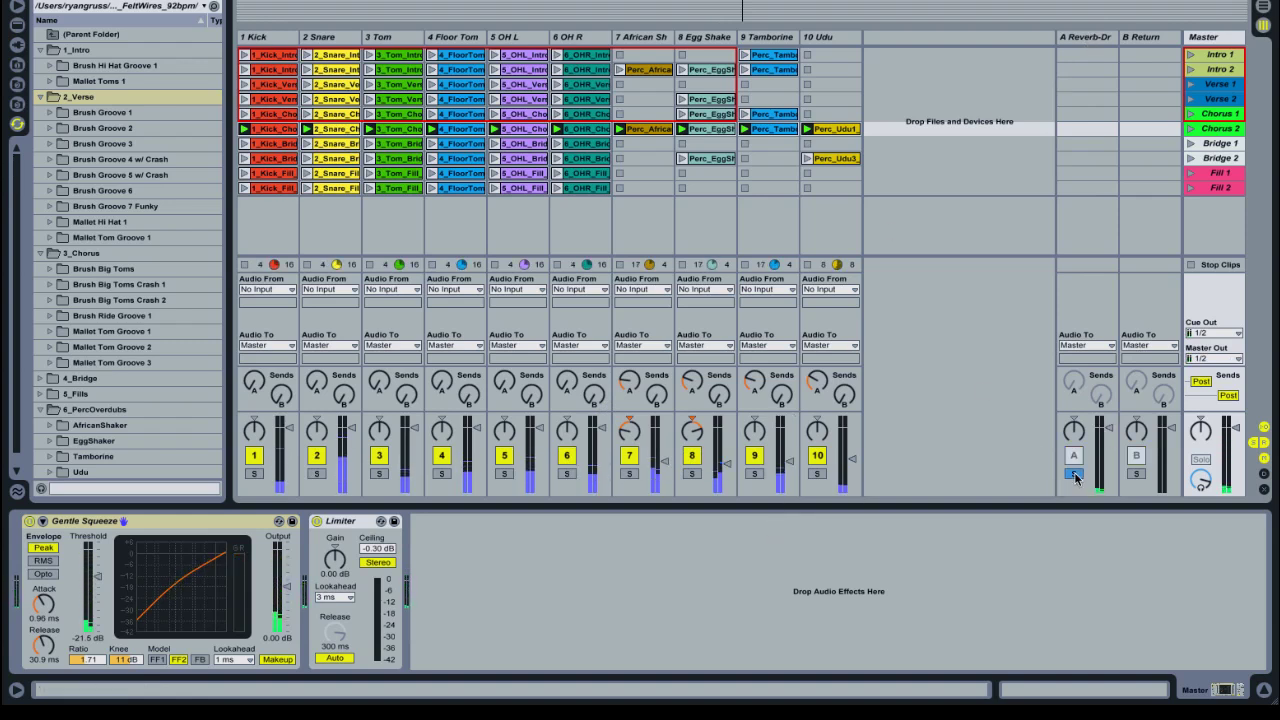
{"action": "left_click", "coordinate": [1075, 476]}
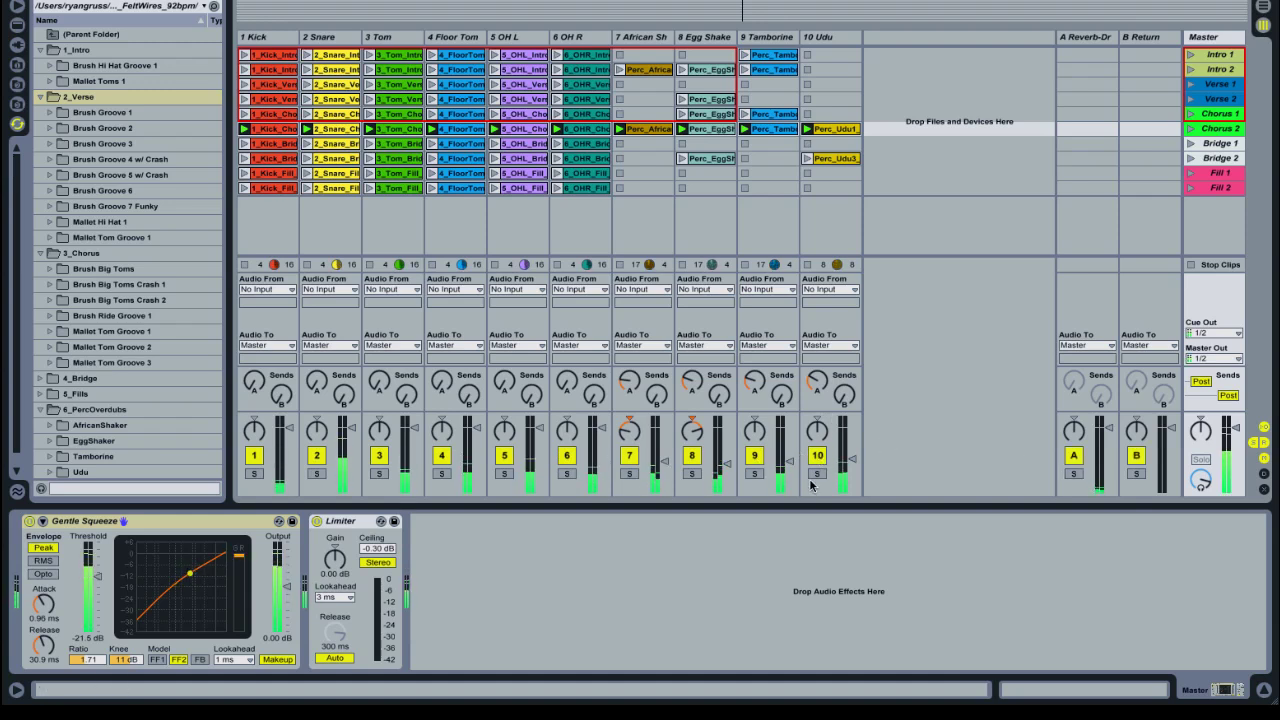
{"action": "mouse_move", "coordinate": [857, 456]}
{"action": "left_mouse_down"}
{"action": "mouse_move", "coordinate": [789, 463]}
{"action": "mouse_move", "coordinate": [852, 466]}
{"action": "left_mouse_up"}
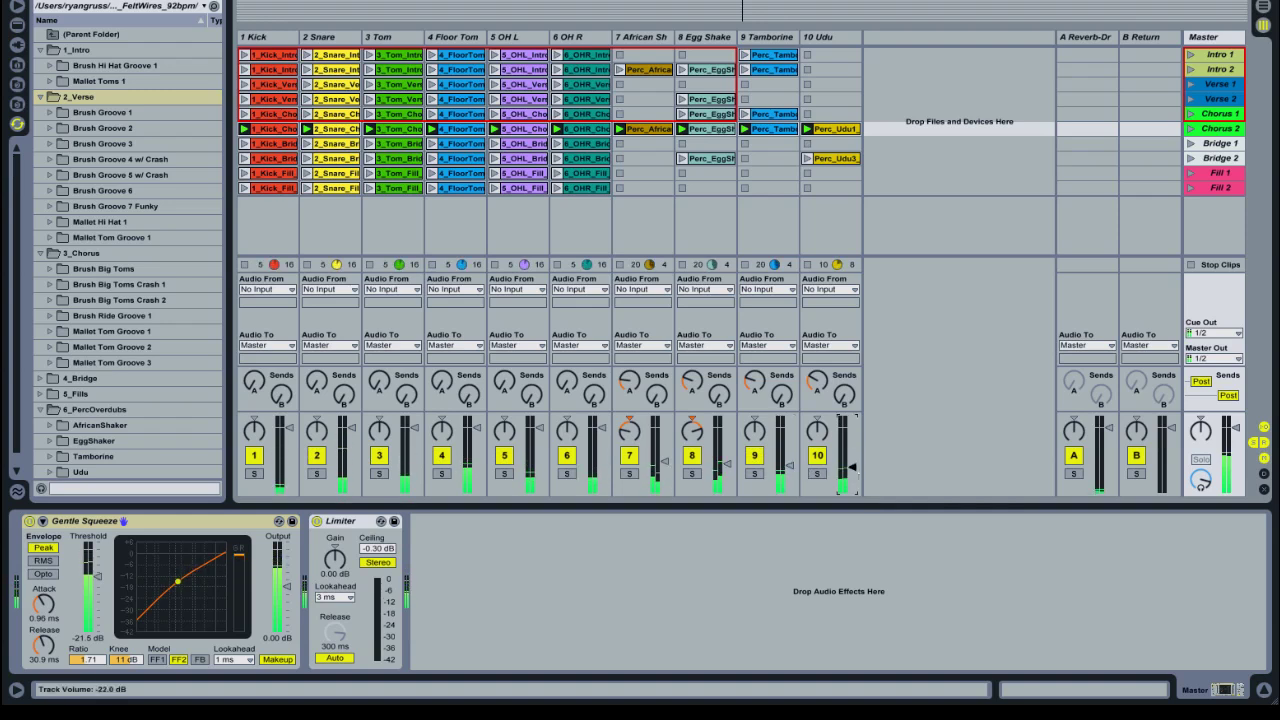
Solo the Kick and Snare tracks in turn and lower each one's volume.
{"action": "left_click", "coordinate": [254, 473]}
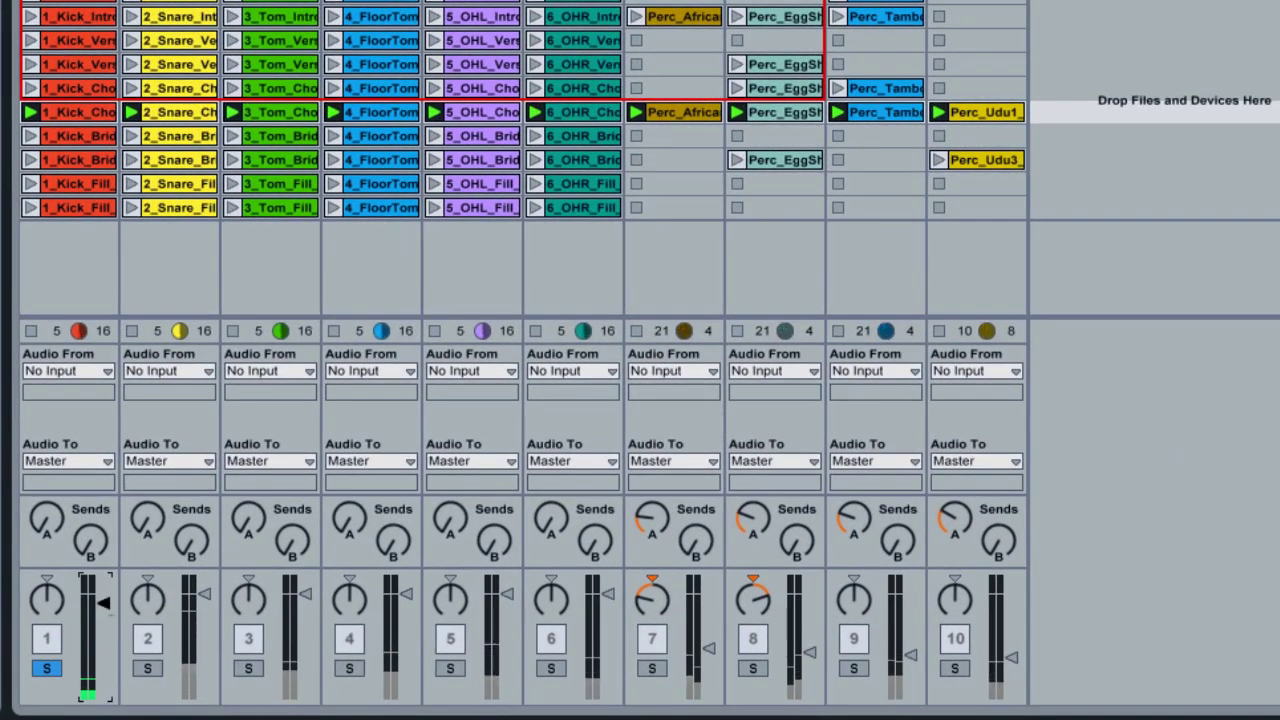
{"action": "left_click_drag", "start_coordinate": [103, 603], "coordinate": [103, 632]}
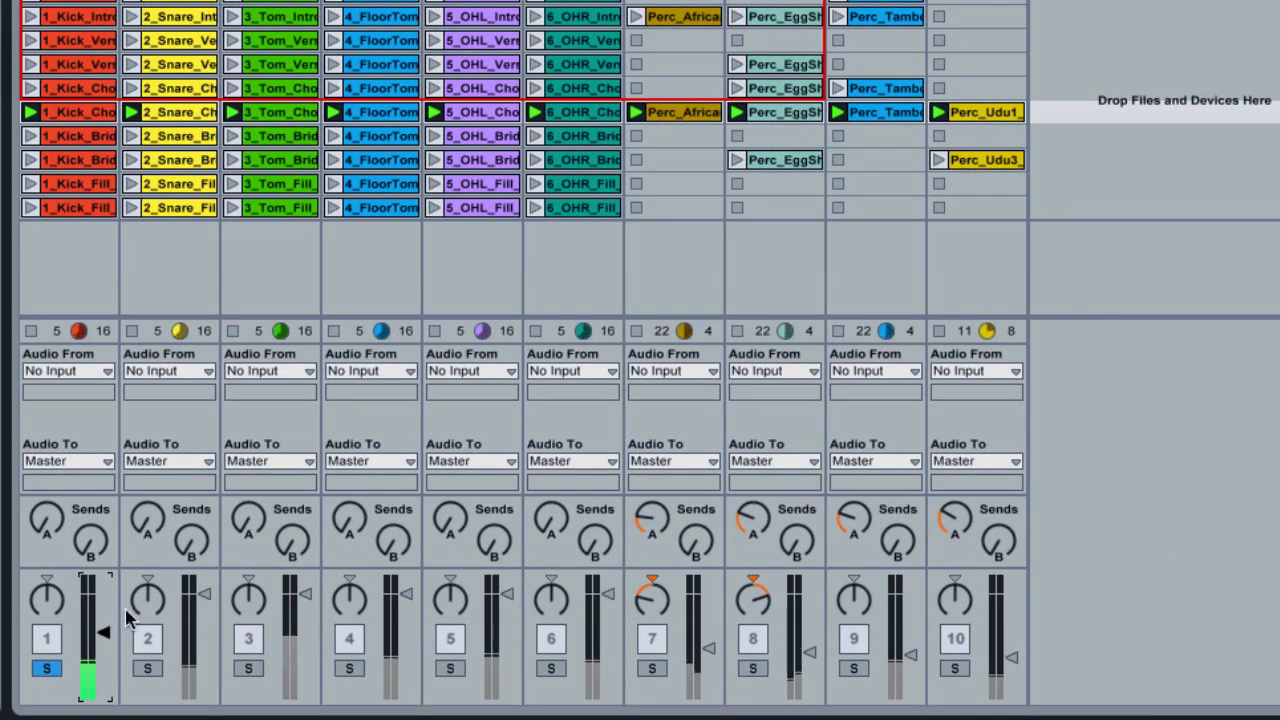
{"action": "left_click", "coordinate": [147, 668]}
{"action": "left_click_drag", "start_coordinate": [205, 598], "coordinate": [203, 631]}
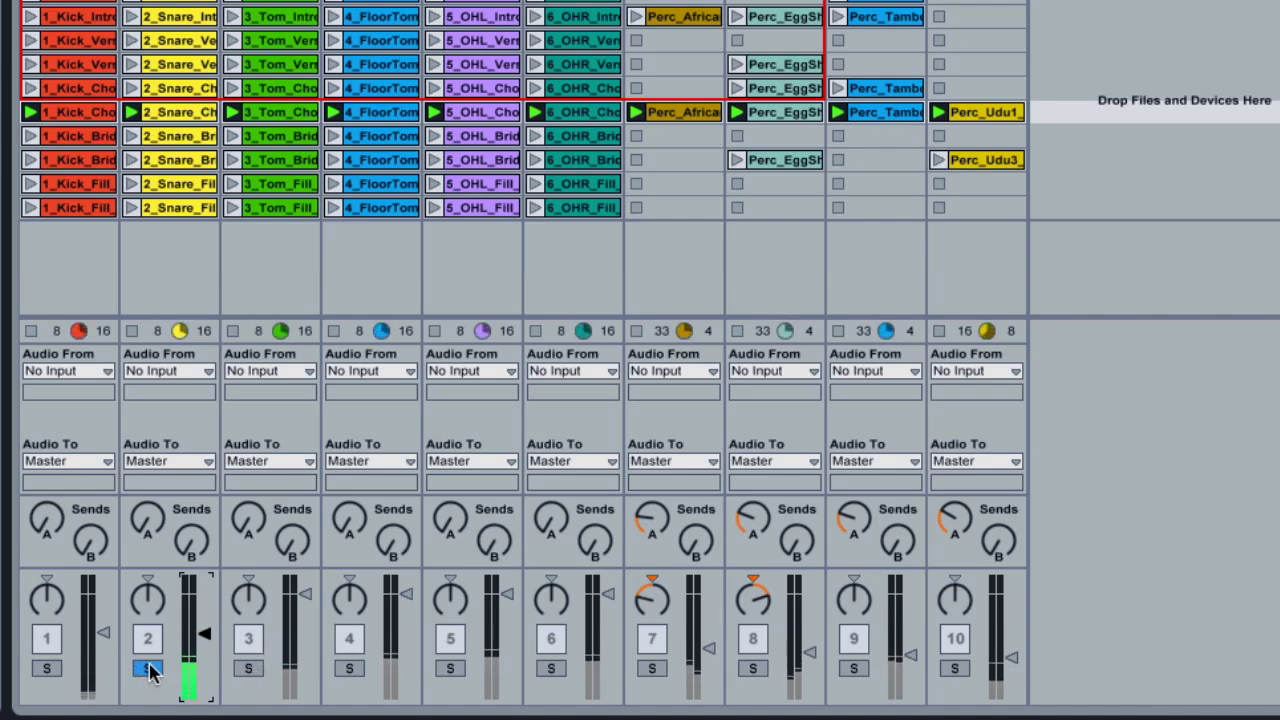
Solo, pan and lower the Tom and Floor Tom tracks, trimming the Snare a bit further.
{"action": "left_click", "coordinate": [252, 670]}
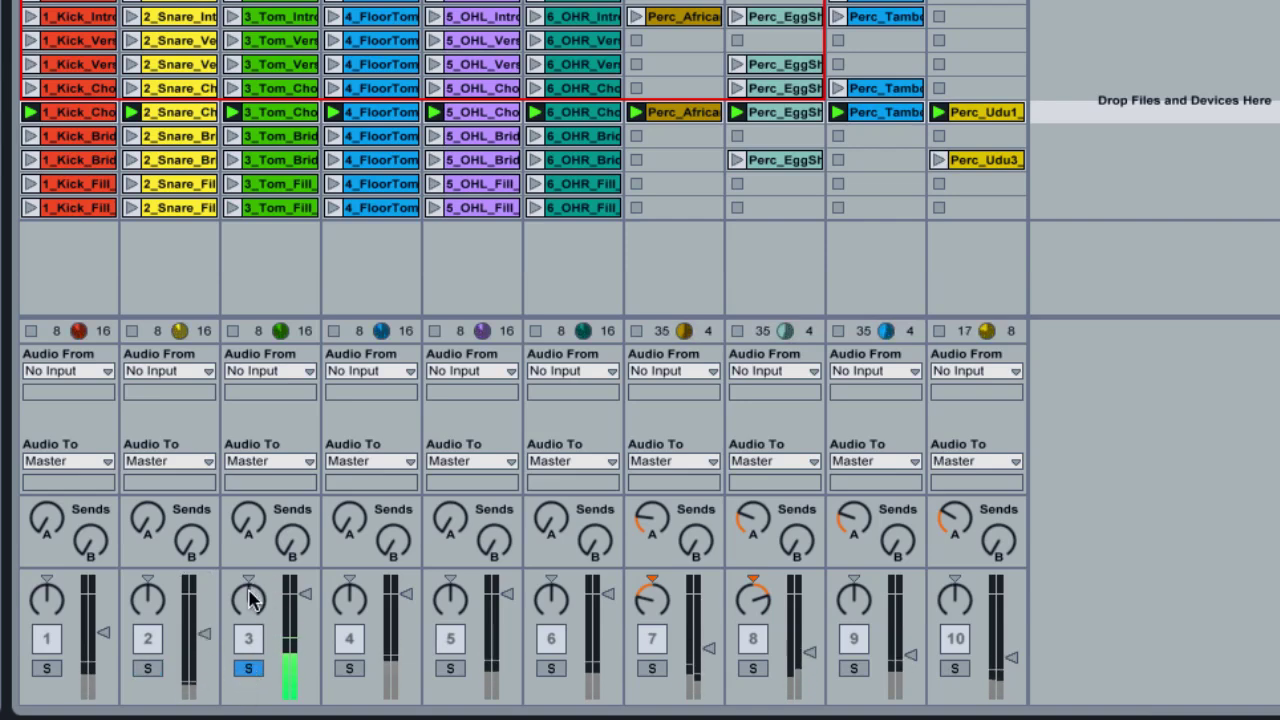
{"action": "left_click_drag", "start_coordinate": [250, 598], "coordinate": [252, 608]}
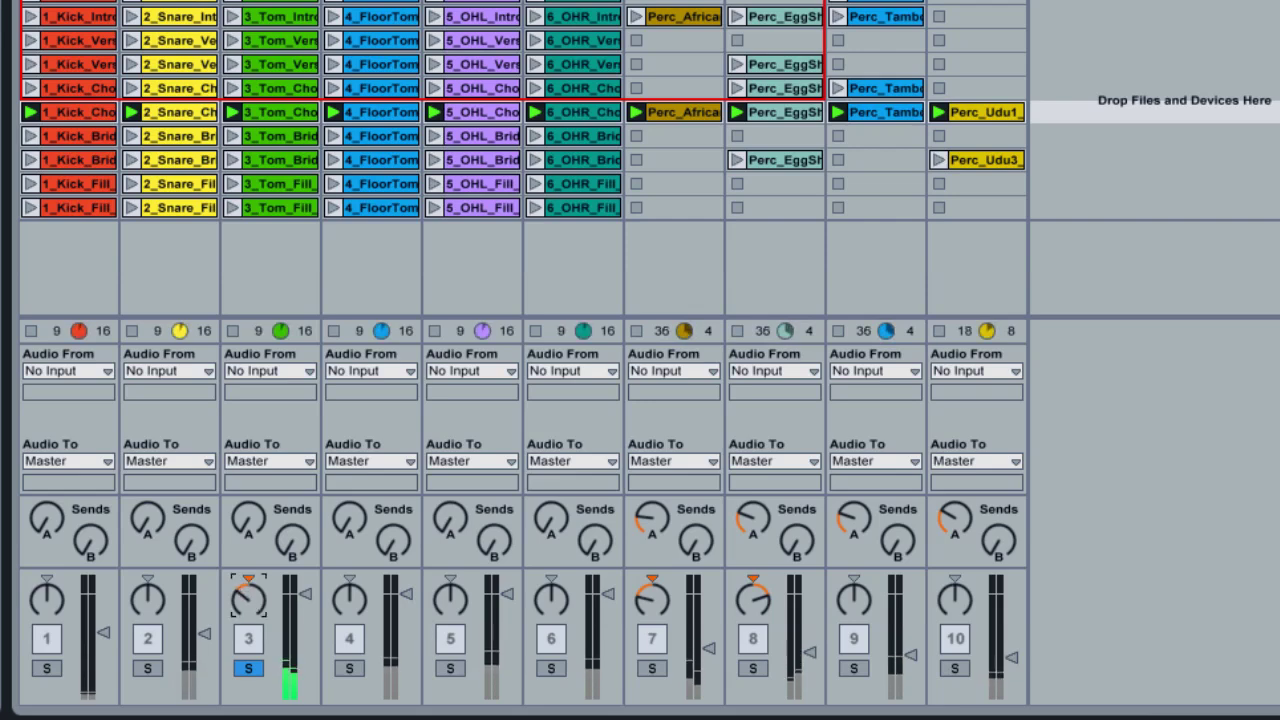
{"action": "left_click", "coordinate": [305, 596]}
{"action": "left_click_drag", "start_coordinate": [305, 596], "coordinate": [305, 636]}
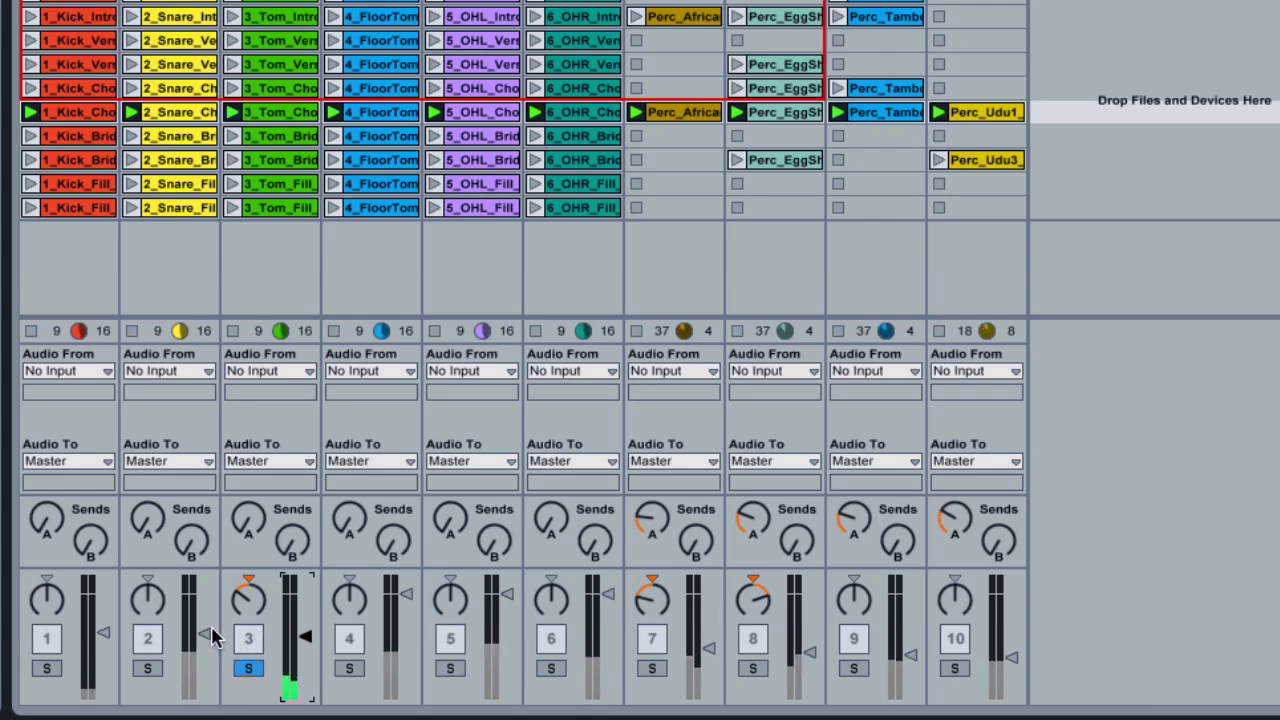
{"action": "left_click_drag", "start_coordinate": [212, 636], "coordinate": [208, 650]}
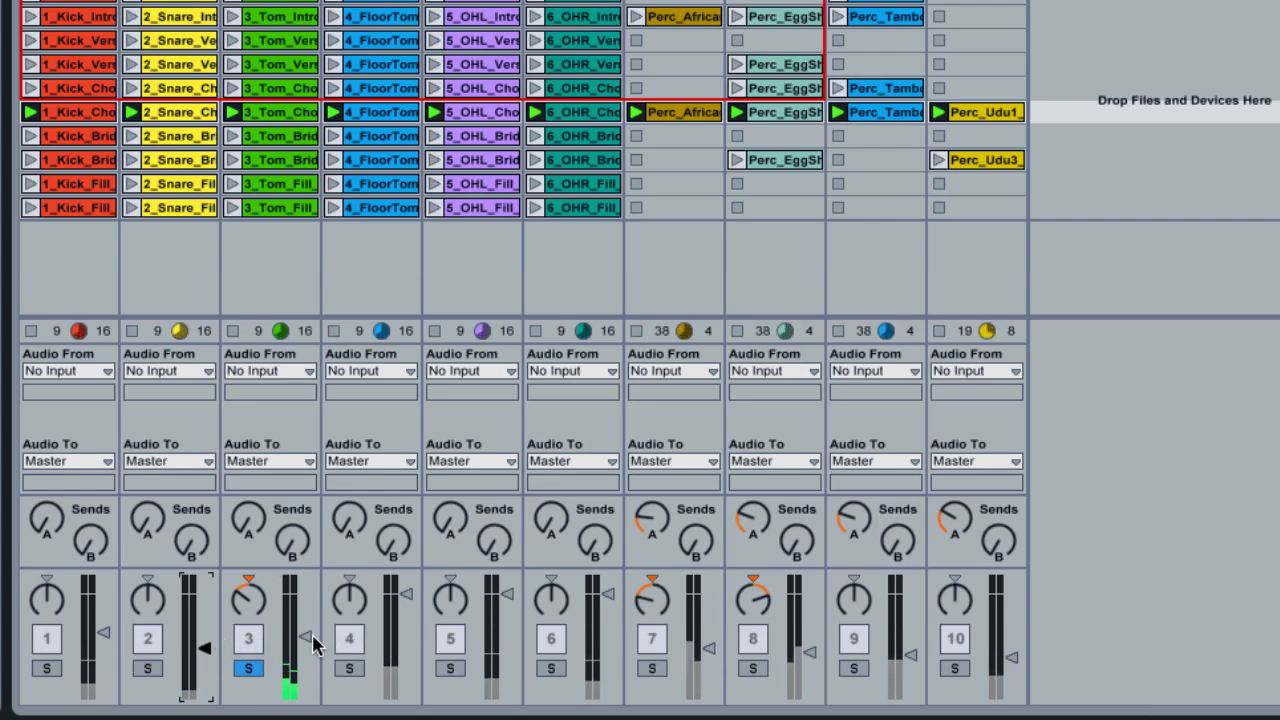
{"action": "left_click", "coordinate": [248, 598]}
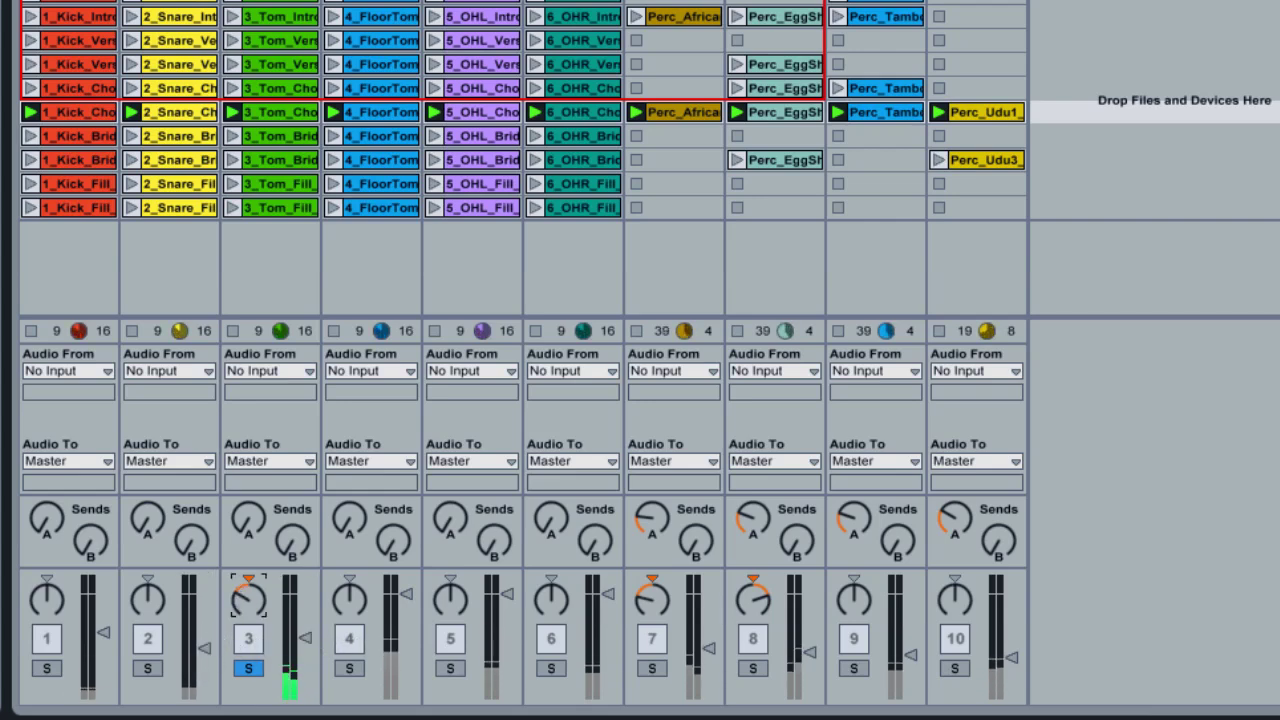
{"action": "left_click", "coordinate": [349, 669]}
{"action": "left_click", "coordinate": [350, 600]}
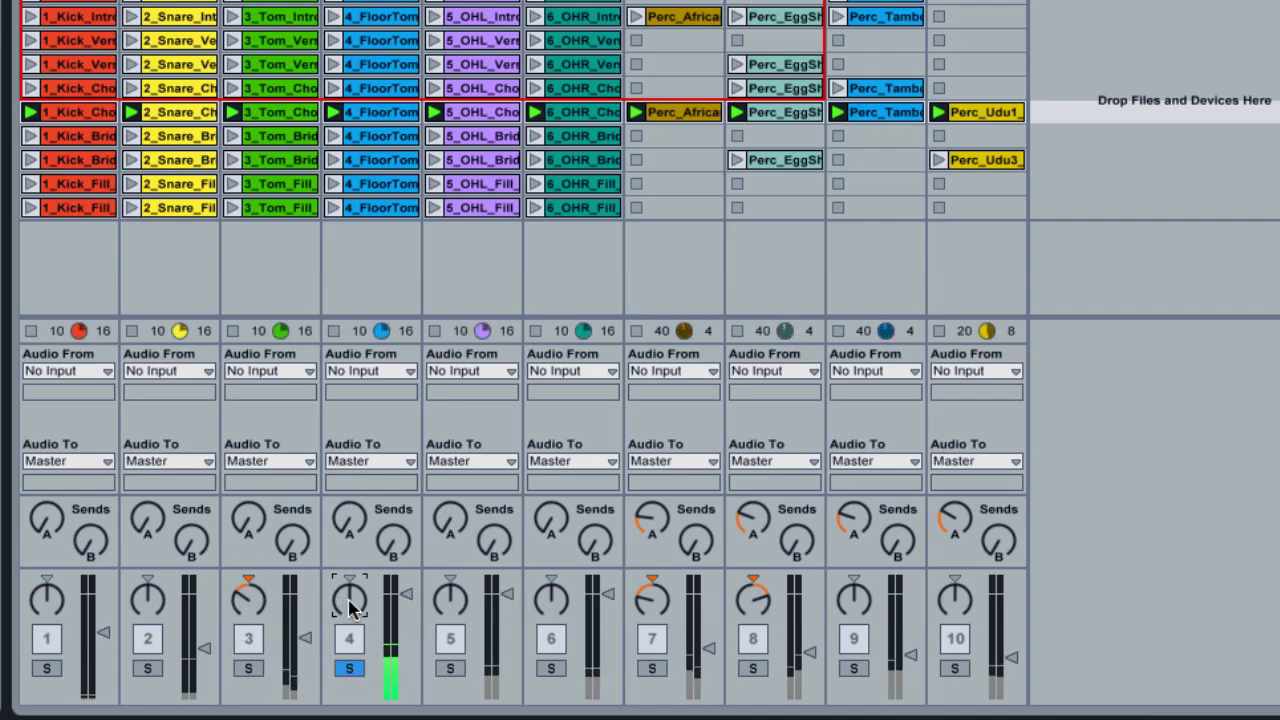
{"action": "left_click_drag", "start_coordinate": [352, 607], "coordinate": [352, 626]}
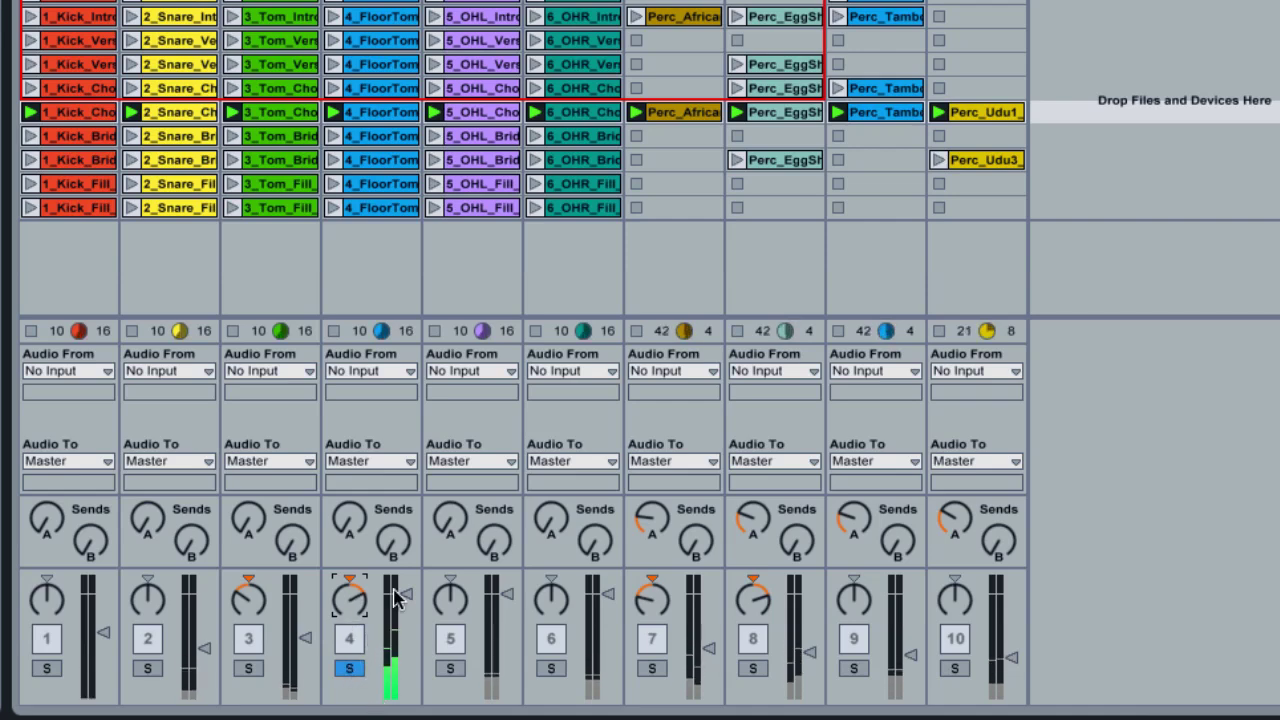
{"action": "left_click_drag", "start_coordinate": [398, 598], "coordinate": [398, 646]}
Solo the OHL and OHR overheads, pan them apart, and lower OHL's volume.
{"action": "left_click", "coordinate": [451, 669]}
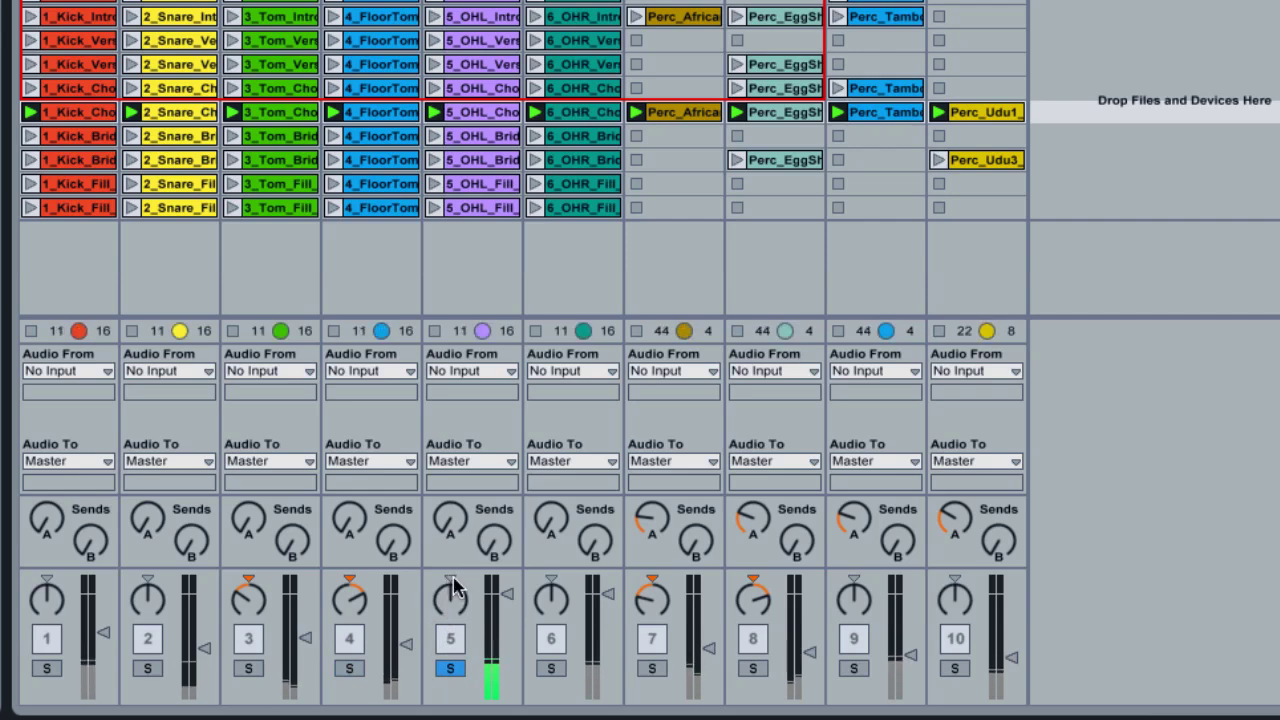
{"action": "left_click_drag", "start_coordinate": [452, 588], "coordinate": [452, 640]}
{"action": "left_click", "coordinate": [551, 669]}
{"action": "left_click_drag", "start_coordinate": [552, 592], "coordinate": [552, 612]}
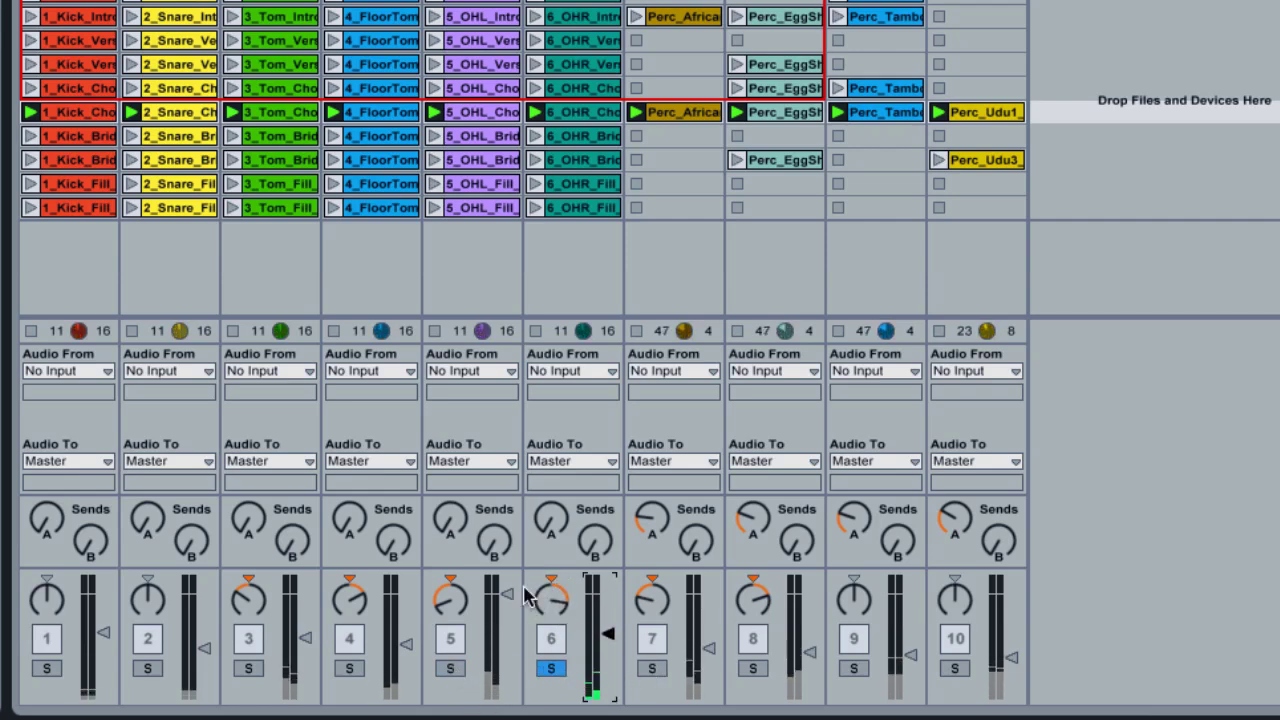
{"action": "left_click_drag", "start_coordinate": [508, 596], "coordinate": [507, 620]}
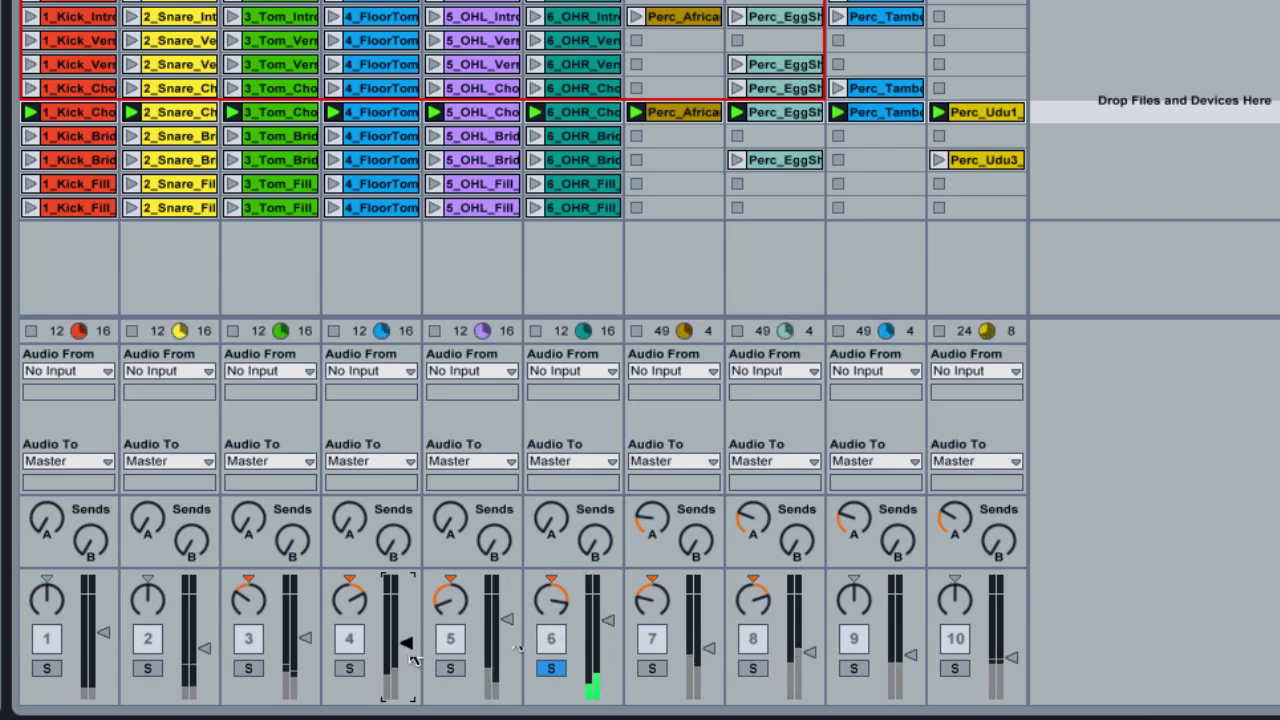
{"action": "left_click", "coordinate": [608, 621]}
Unsolo to hear all tracks, trim track 7, adjust Udu panning and lower the Snare.
{"action": "left_click", "coordinate": [553, 668]}
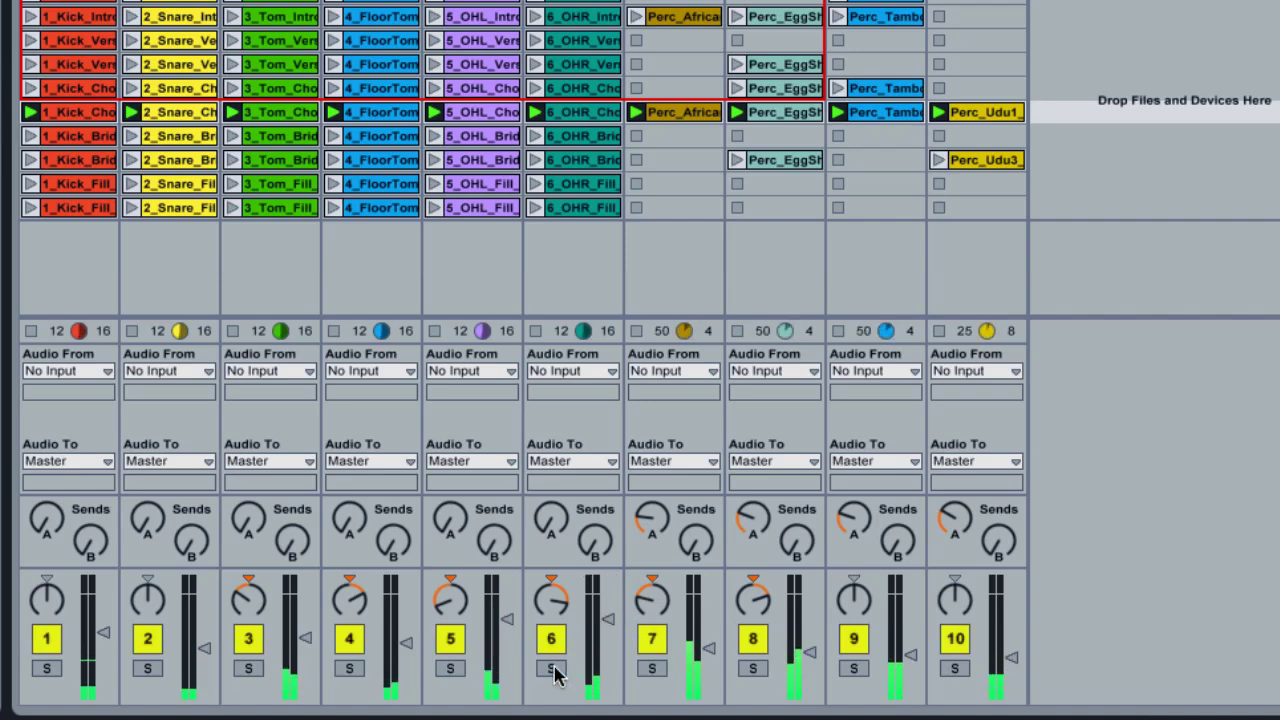
{"action": "left_click_drag", "start_coordinate": [708, 648], "coordinate": [708, 651]}
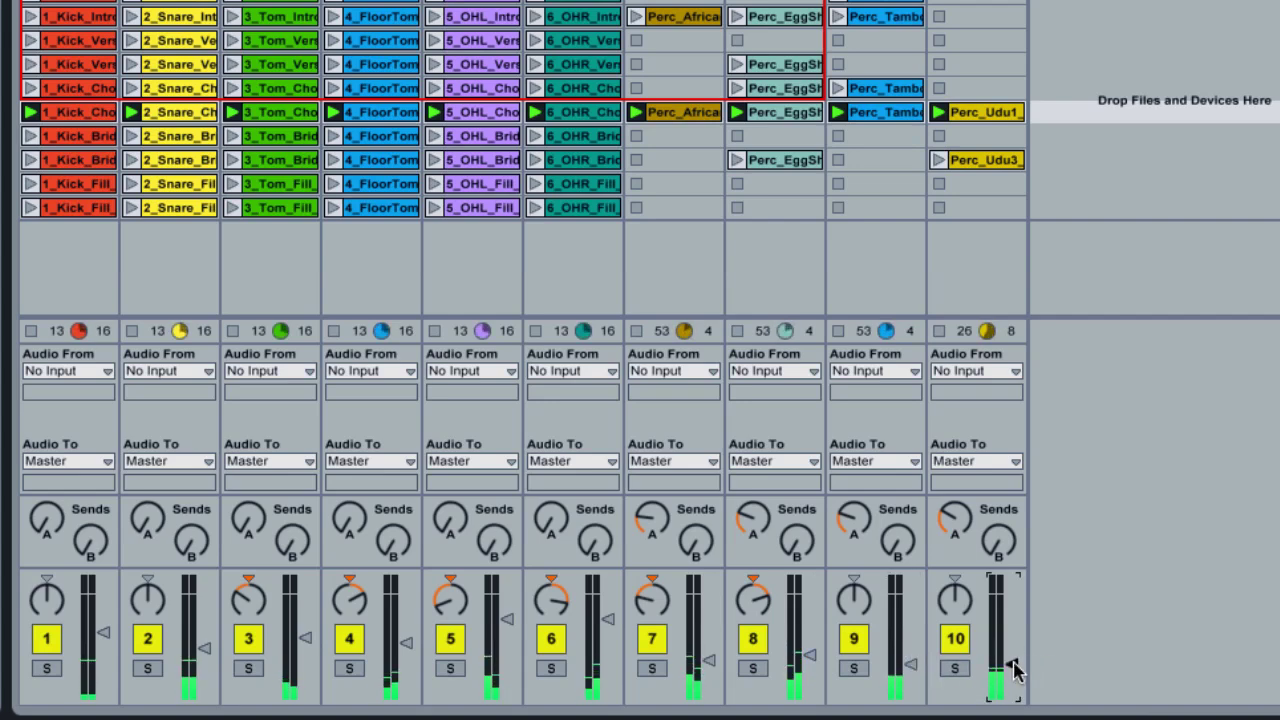
{"action": "left_click", "coordinate": [955, 598]}
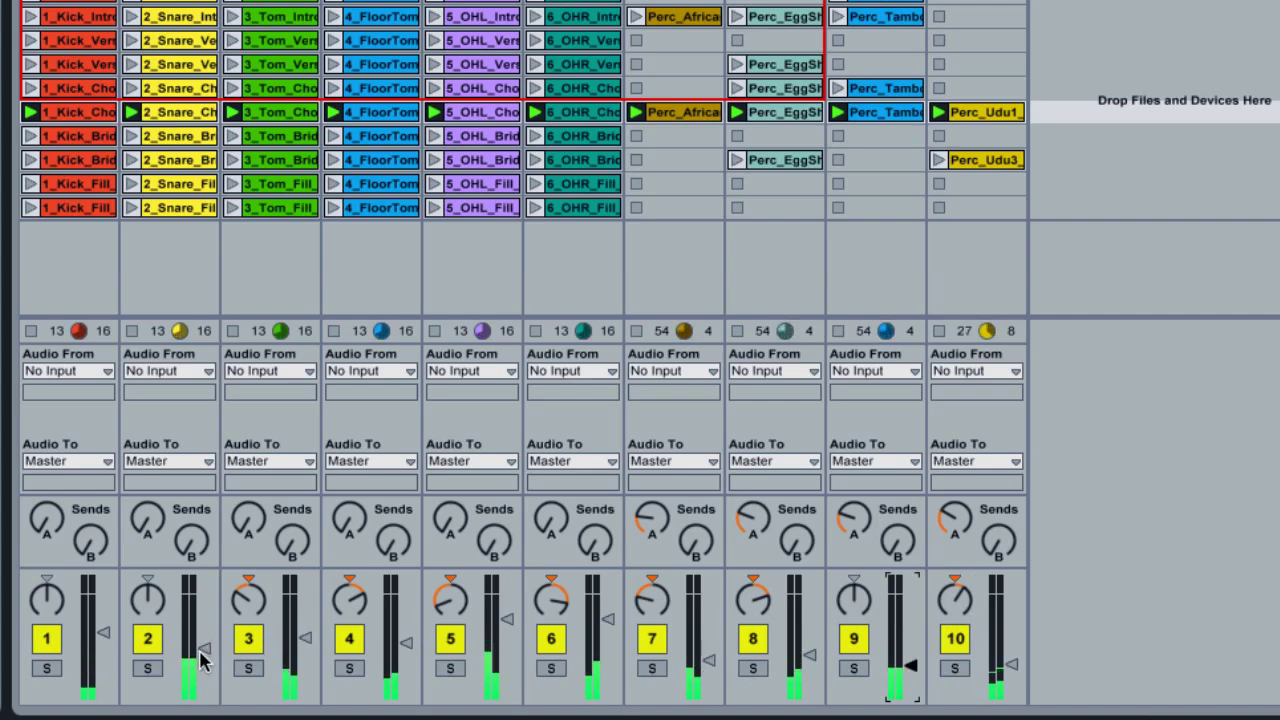
{"action": "scroll", "coordinate": [100, 635], "scroll_direction": "down", "scroll_amount": 3}
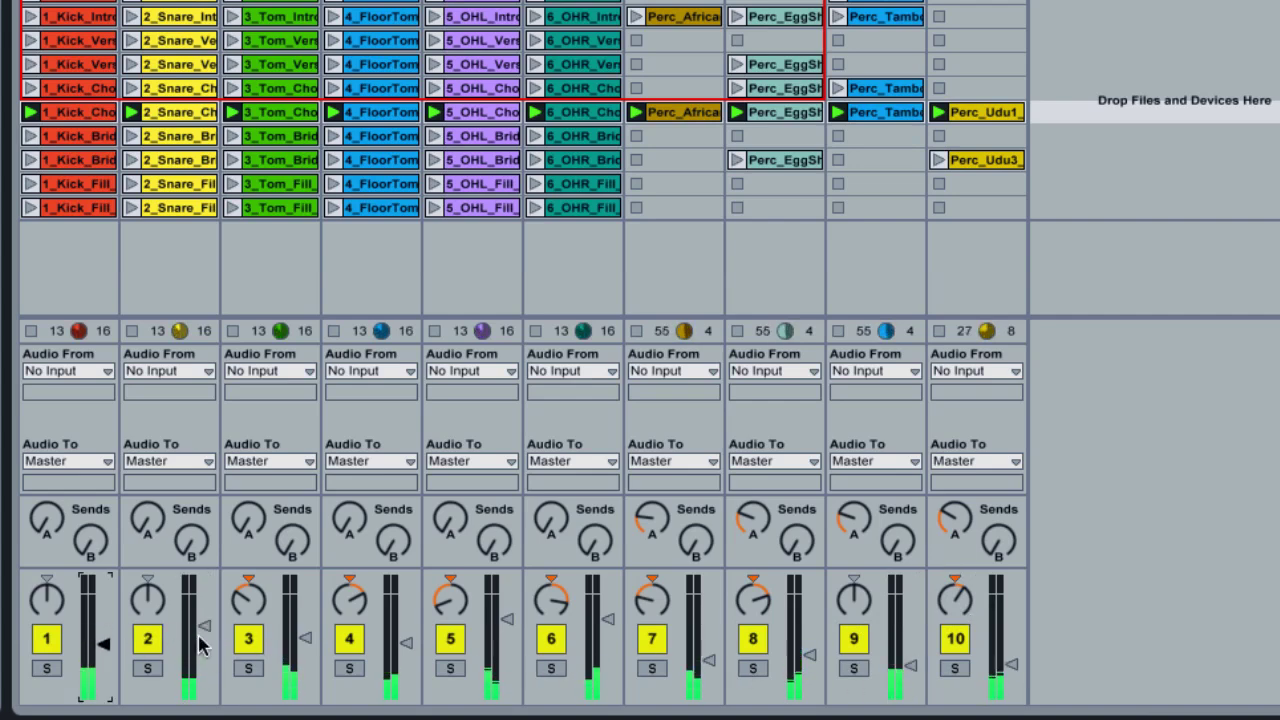
{"action": "left_click_drag", "start_coordinate": [205, 628], "coordinate": [203, 648]}
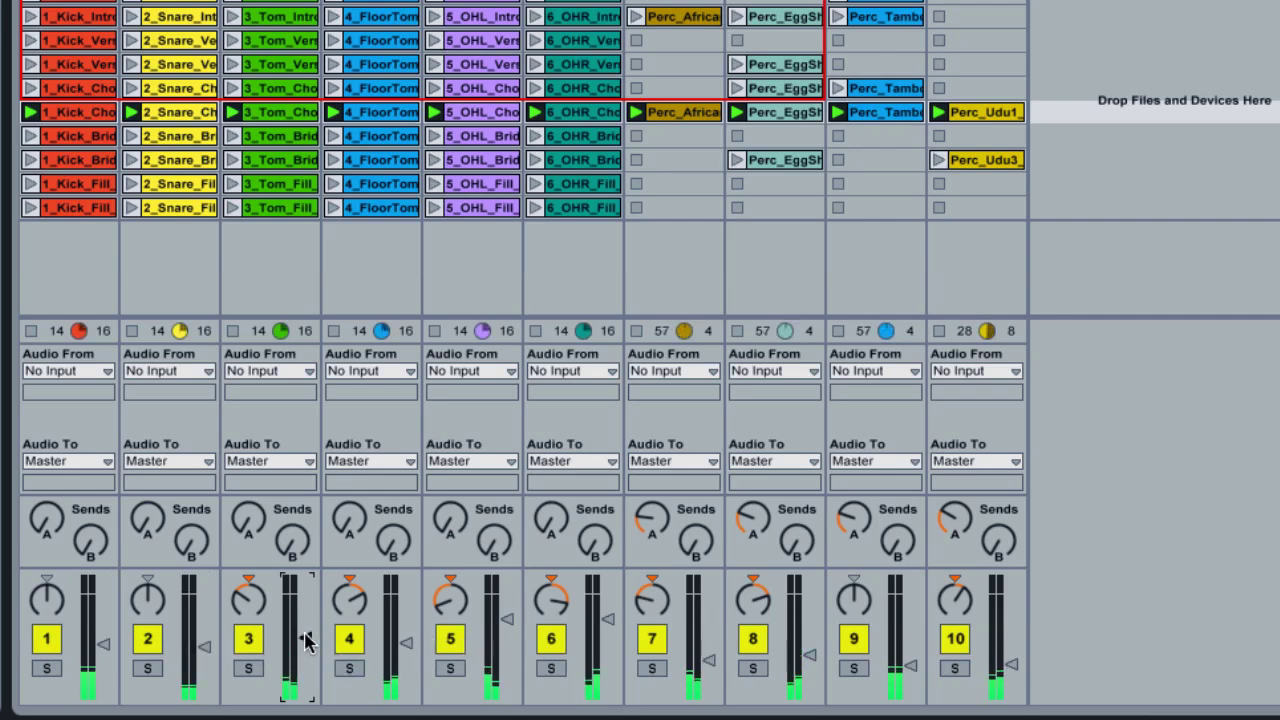
{"action": "left_click", "coordinate": [103, 644]}
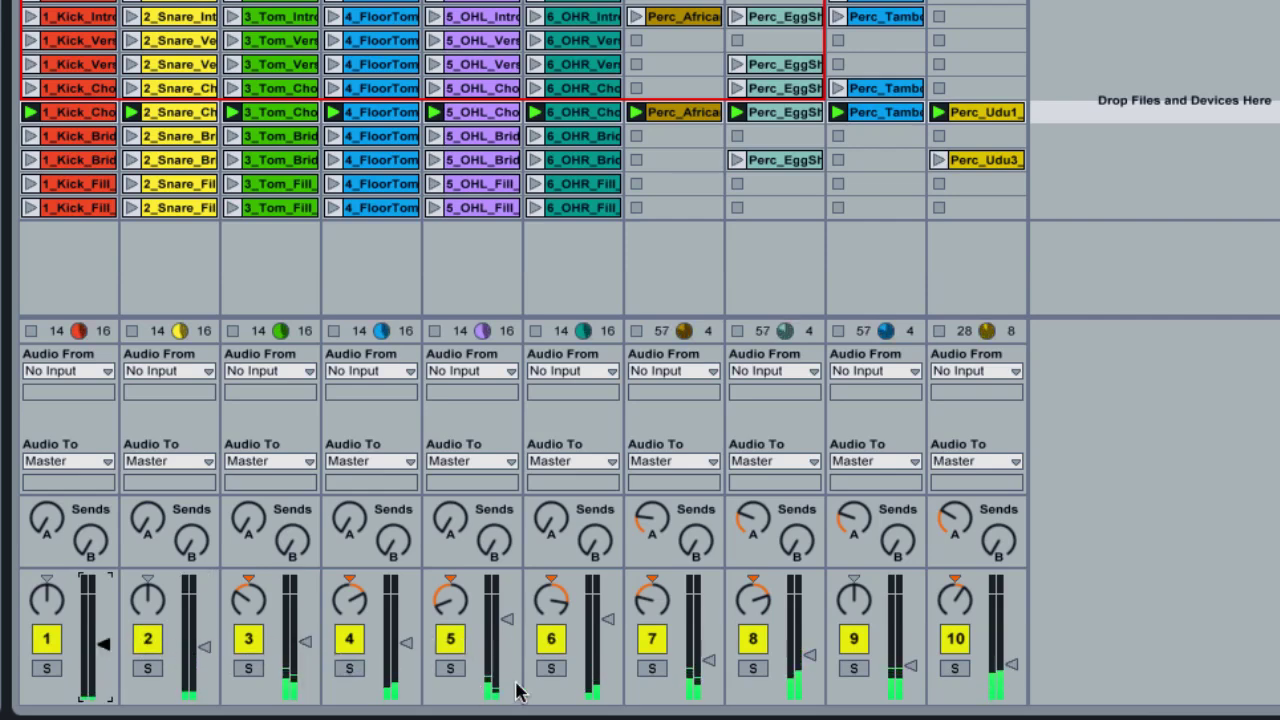
Fine-tune the volumes of tracks 7, 8, Tamborine and Udu, then stop playback.
{"action": "left_click_drag", "start_coordinate": [707, 661], "coordinate": [707, 669]}
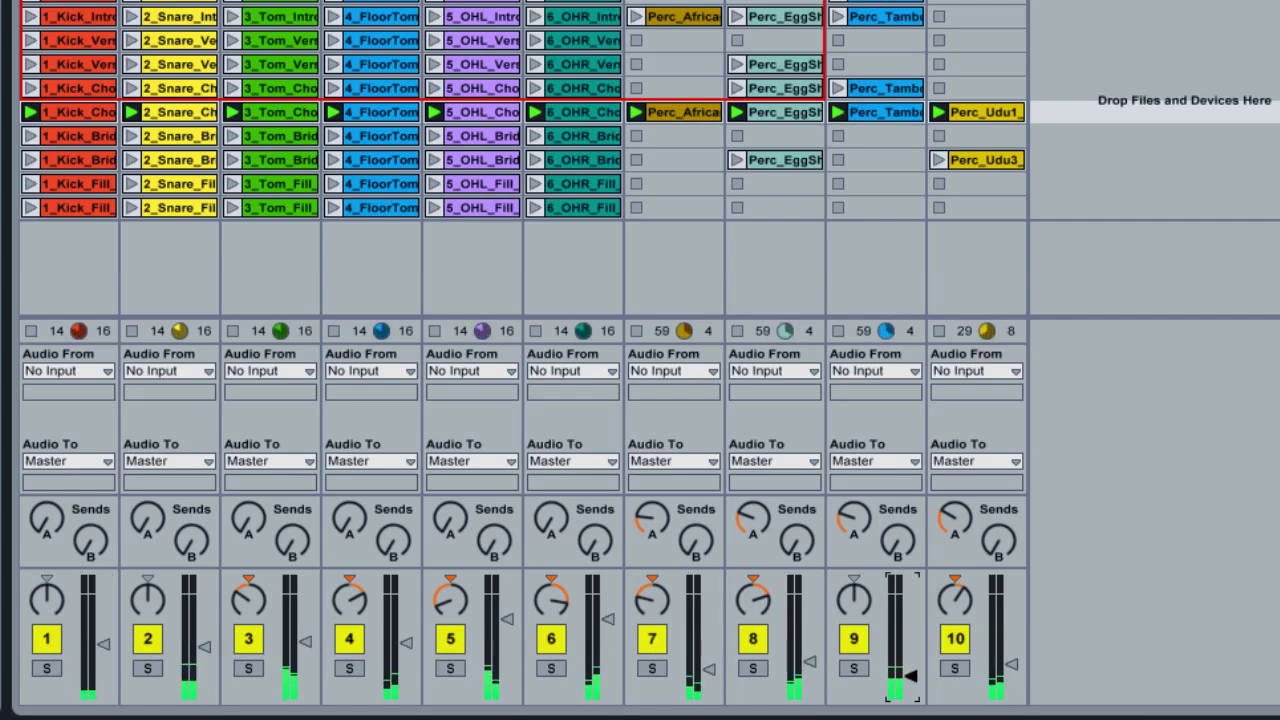
{"action": "left_click", "coordinate": [813, 666]}
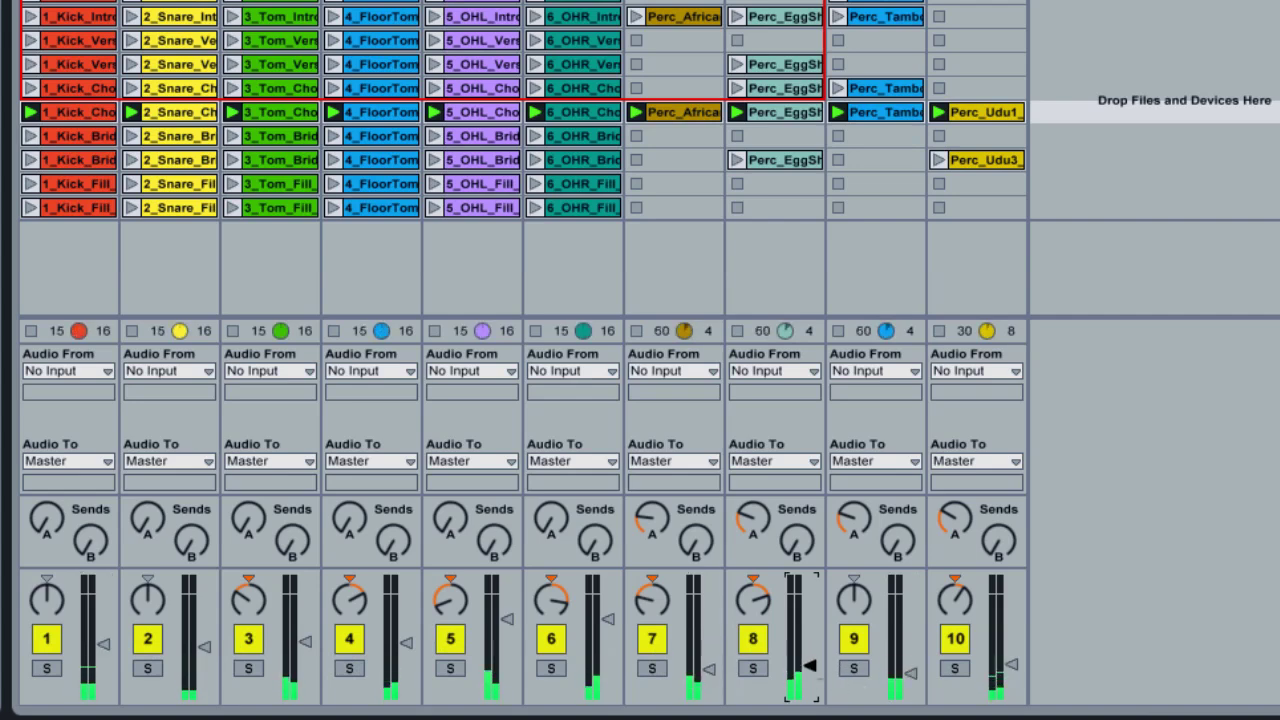
{"action": "left_click_drag", "start_coordinate": [1012, 664], "coordinate": [1012, 673]}
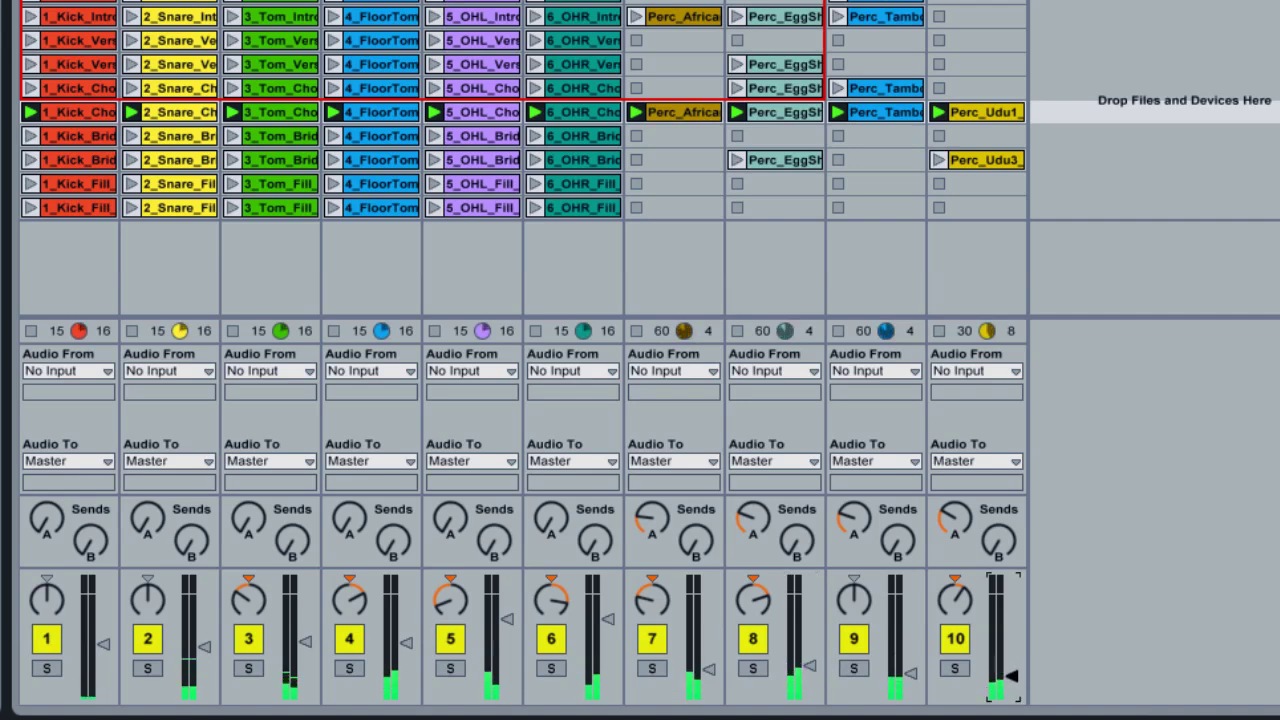
{"action": "left_click", "coordinate": [710, 670]}
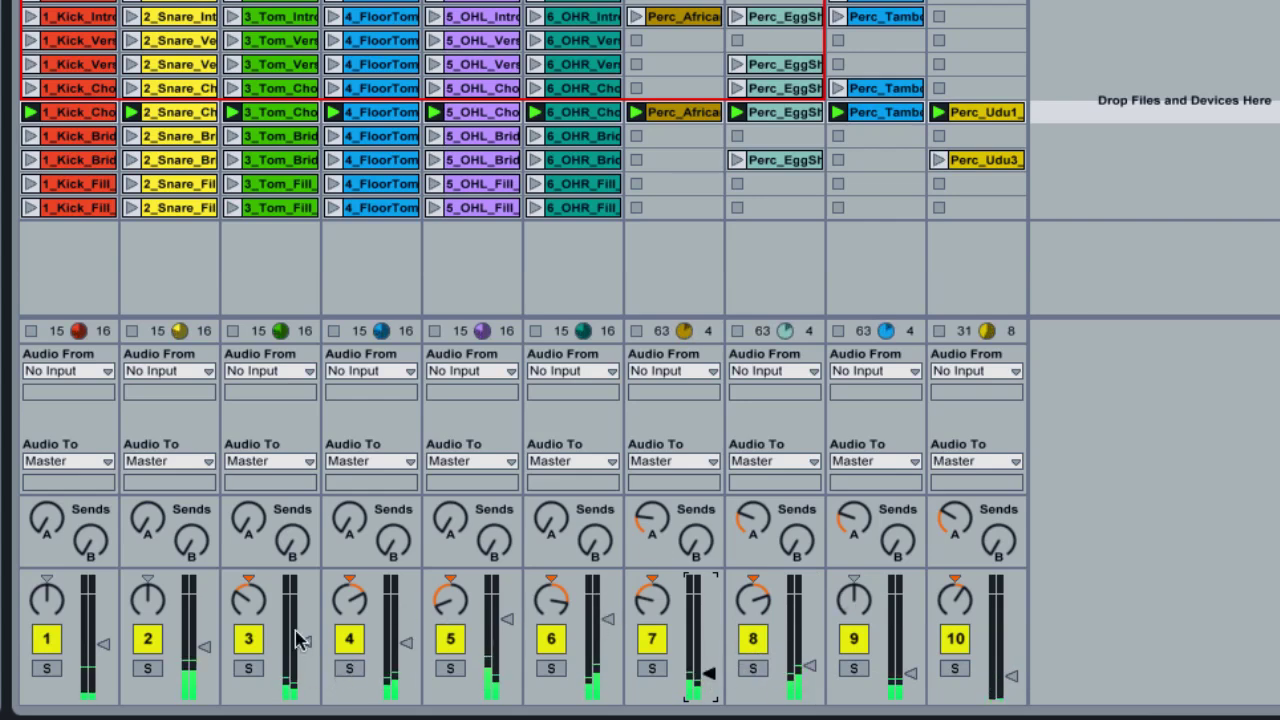
{"action": "left_click_drag", "start_coordinate": [718, 700], "coordinate": [690, 688]}
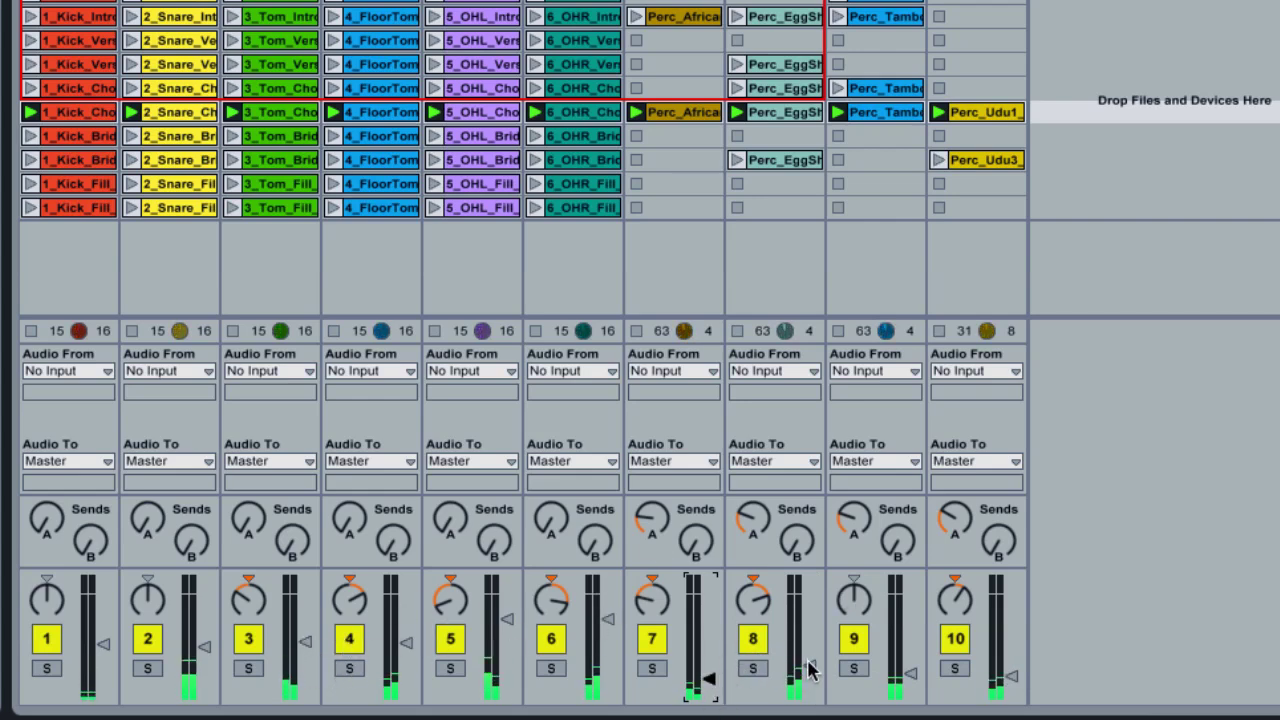
{"action": "left_click_drag", "start_coordinate": [814, 672], "coordinate": [814, 679]}
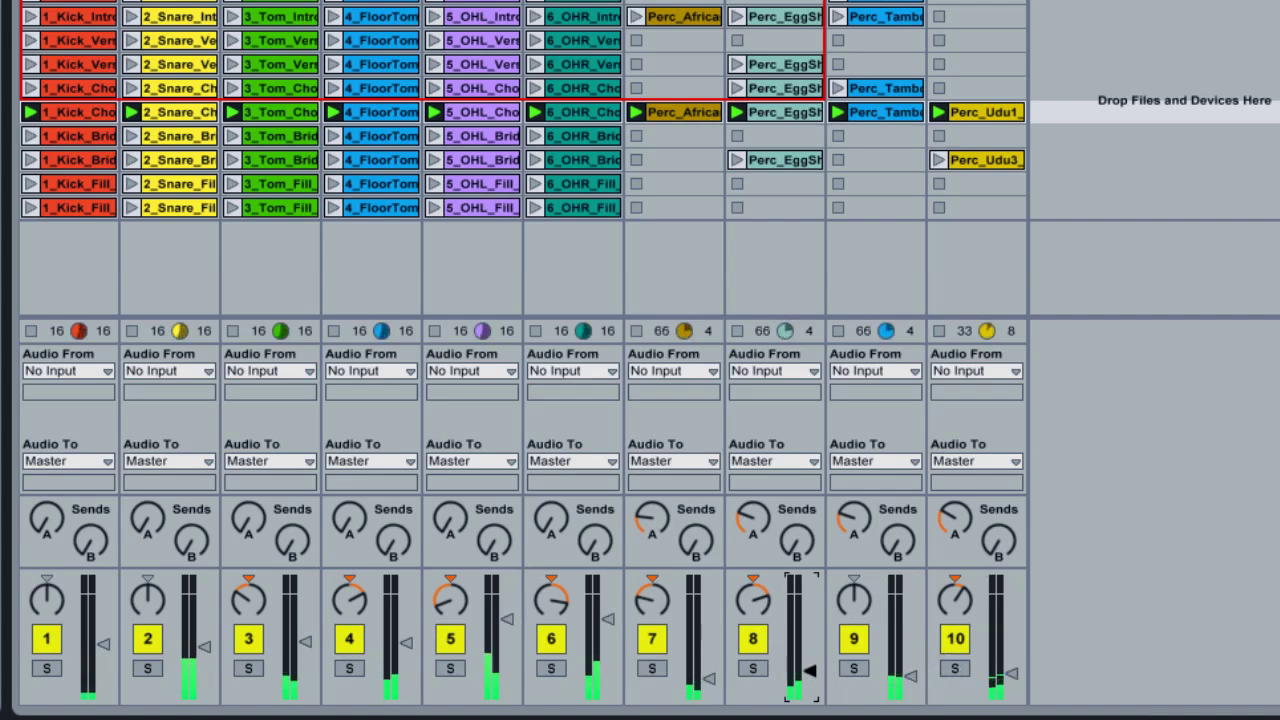
{"action": "left_click", "coordinate": [705, 682]}
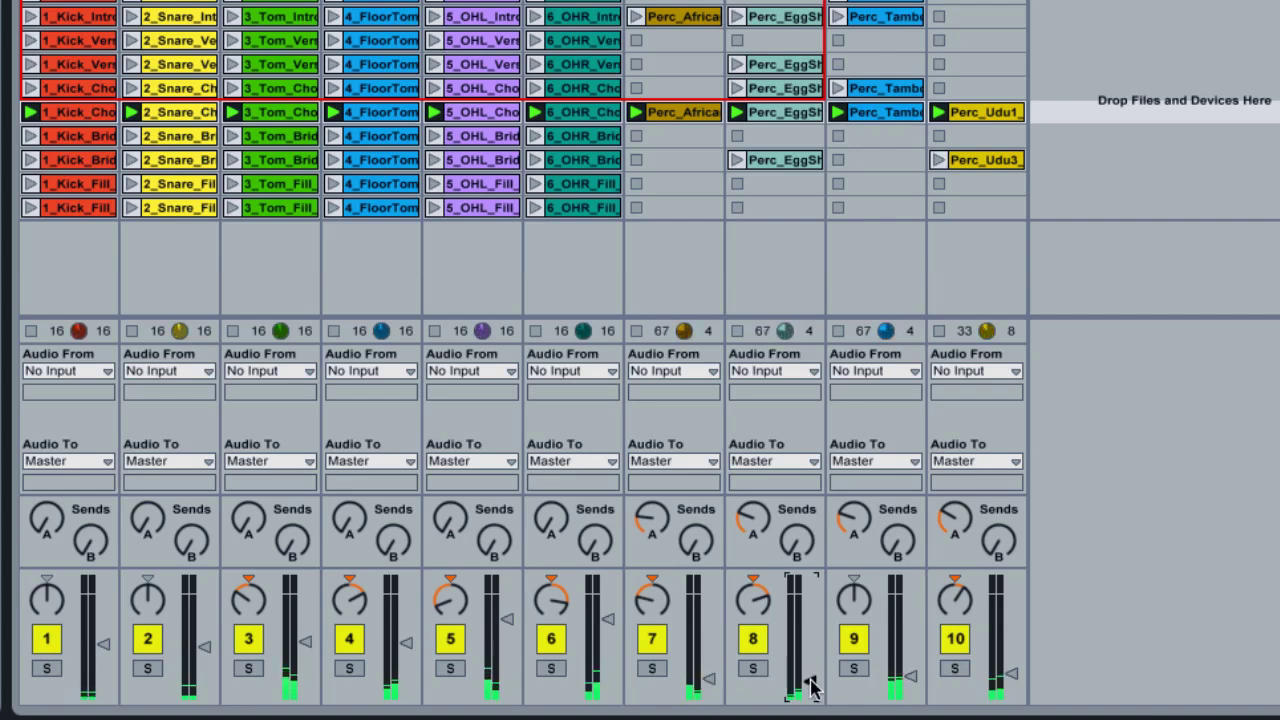
{"action": "left_click", "coordinate": [912, 682]}
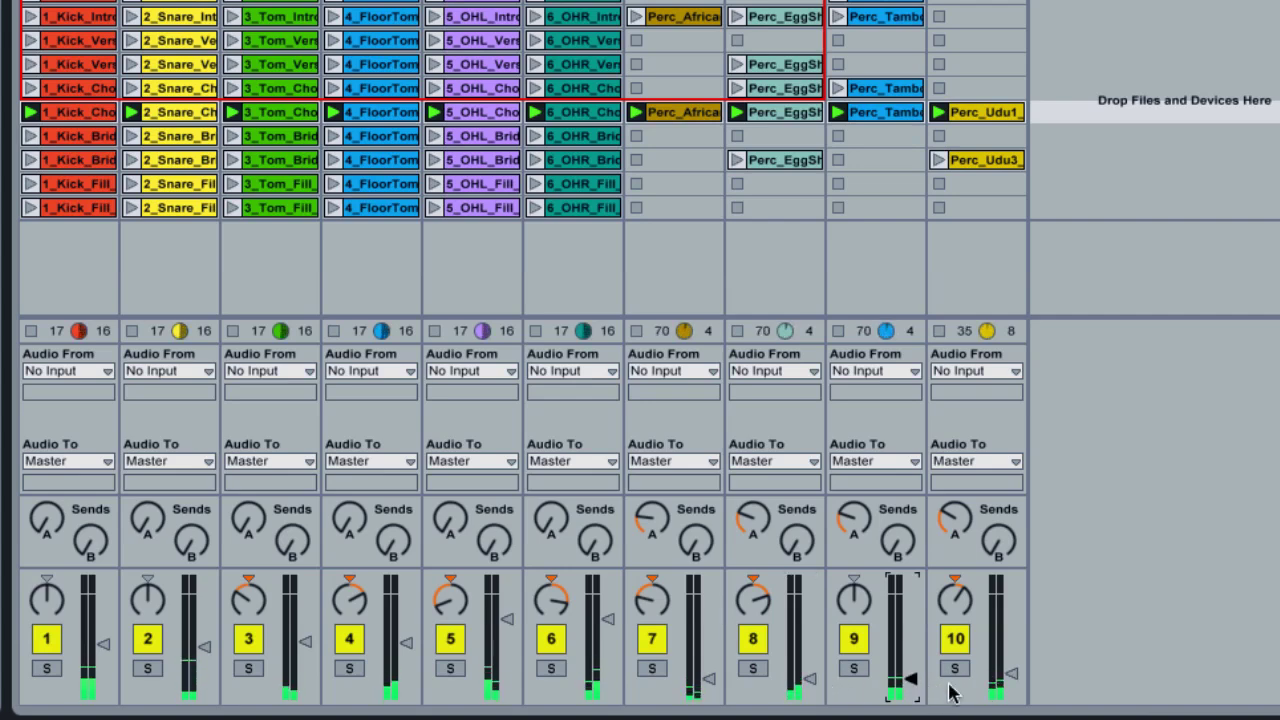
{"action": "left_click", "coordinate": [1018, 682]}
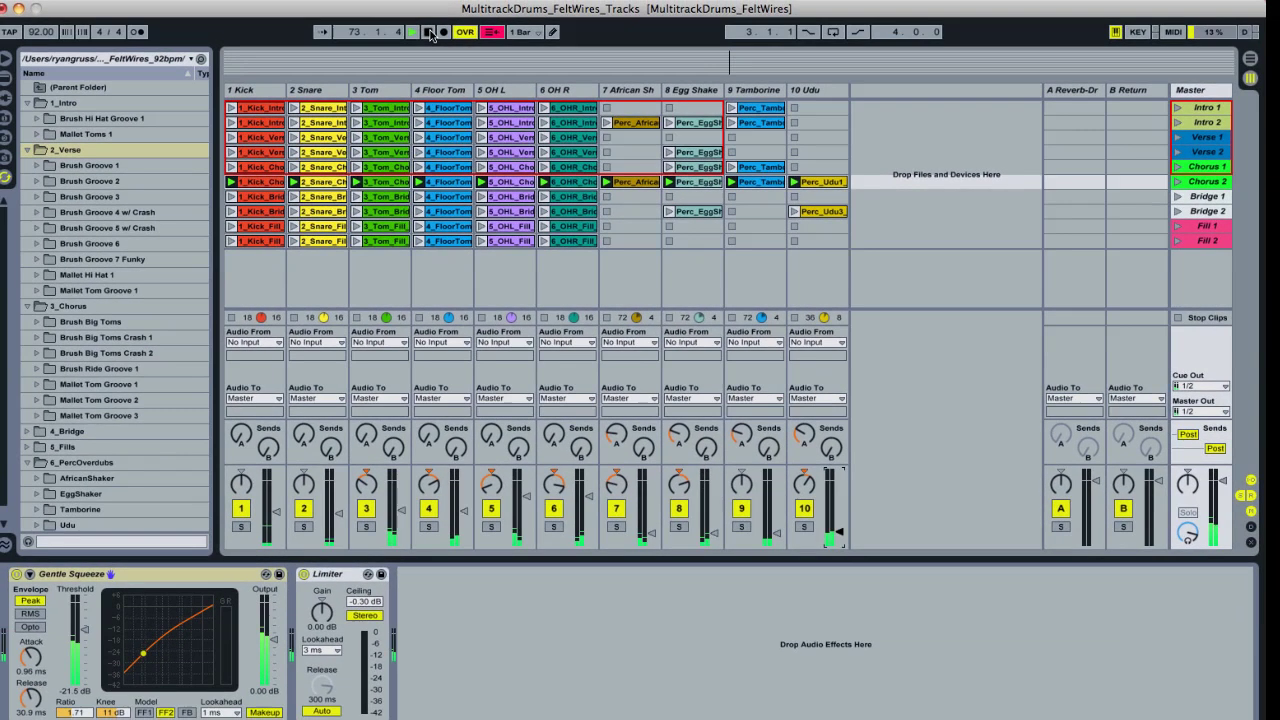
{"action": "left_click", "coordinate": [429, 32]}
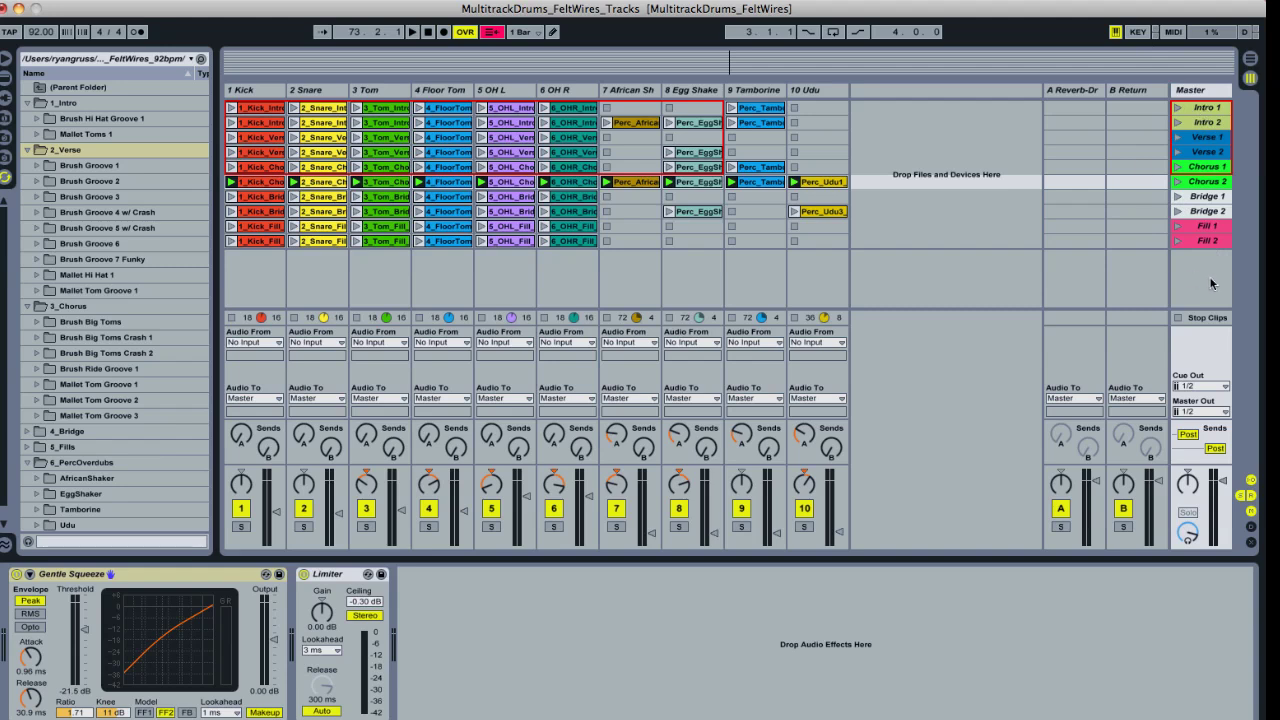
Rewind to the start and launch Intro 1, Intro 2, Verse 1 and Verse 2, nudging Tamborine up.
{"action": "left_click", "coordinate": [428, 33]}
{"action": "left_click", "coordinate": [1177, 108]}
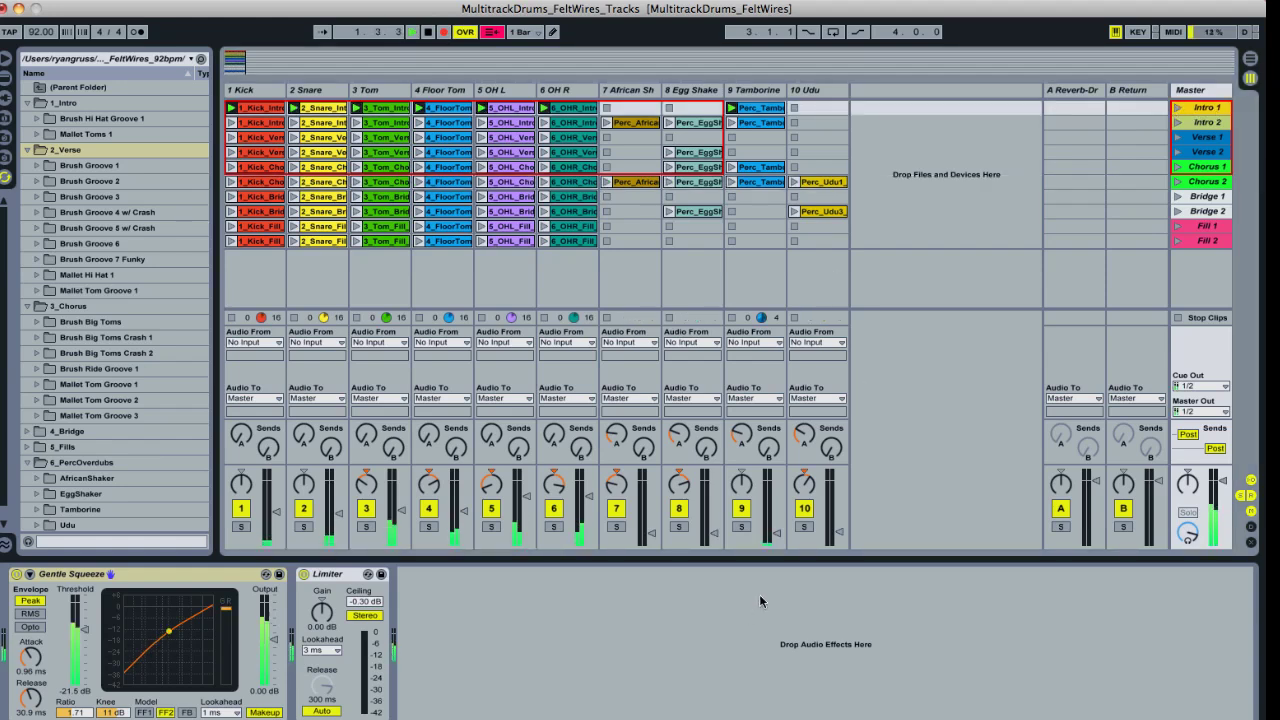
{"action": "left_click_drag", "start_coordinate": [780, 540], "coordinate": [780, 530]}
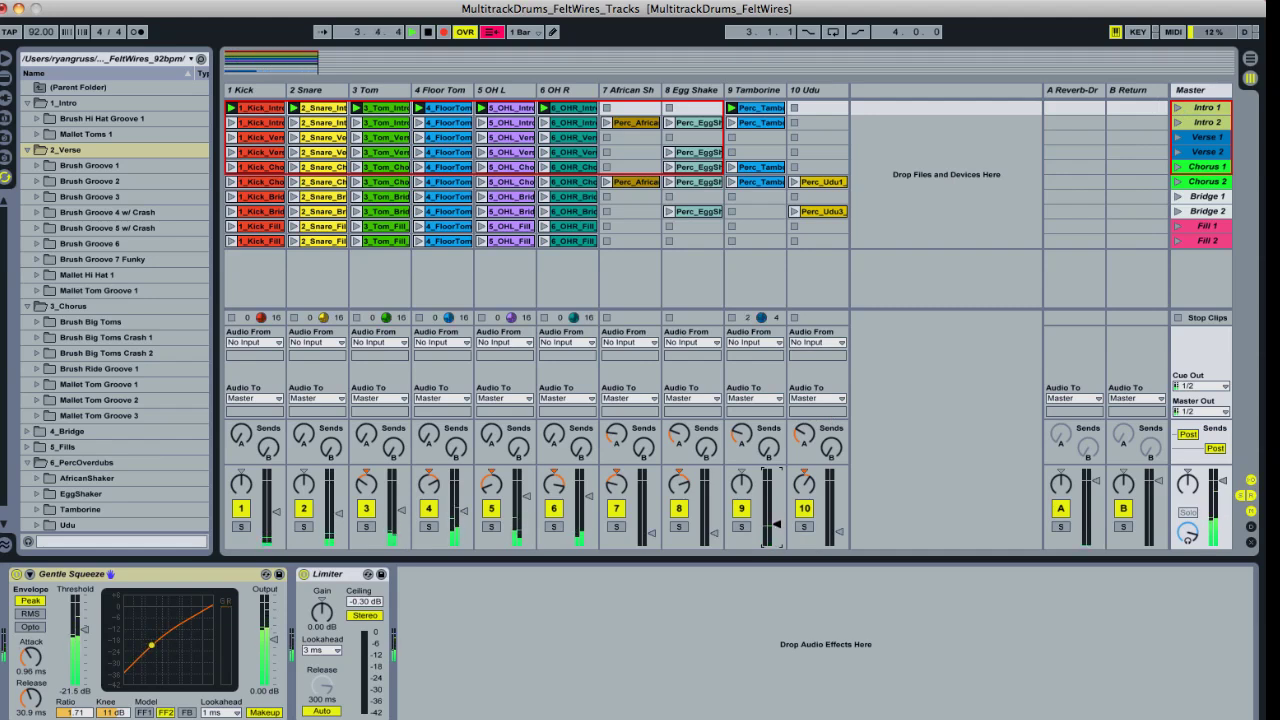
{"action": "left_click", "coordinate": [1178, 122]}
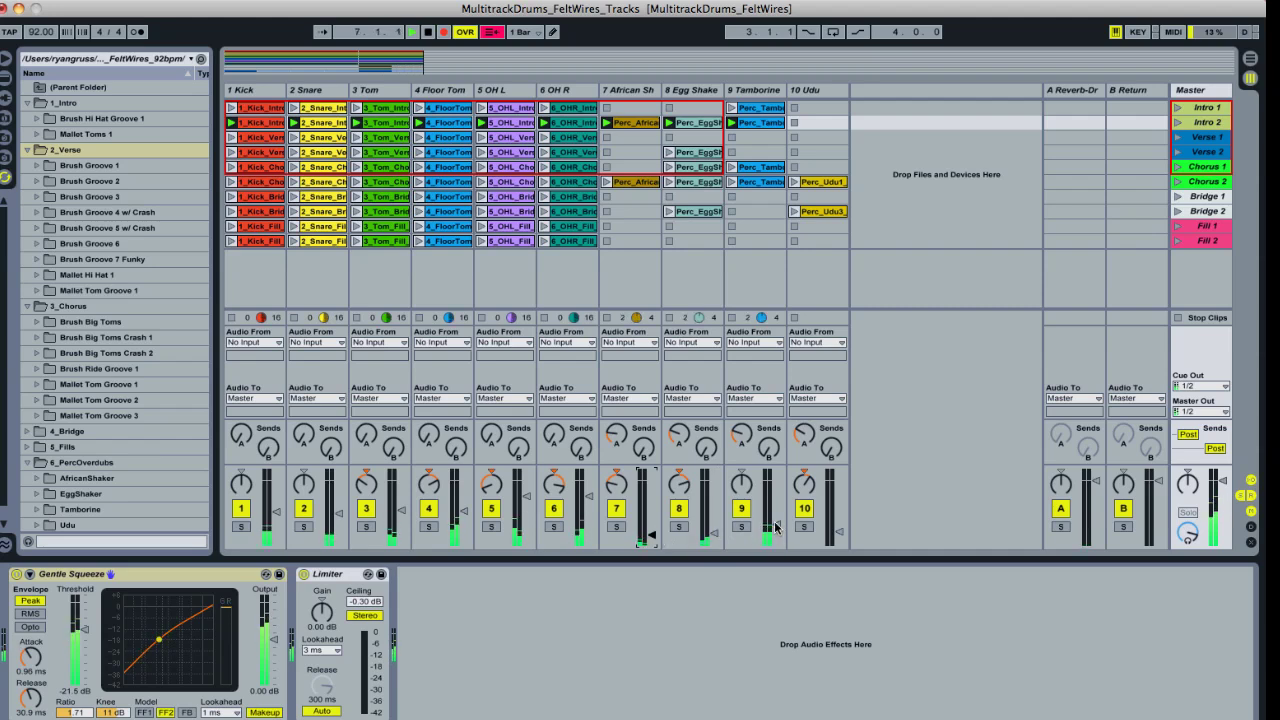
{"action": "left_click", "coordinate": [1178, 138]}
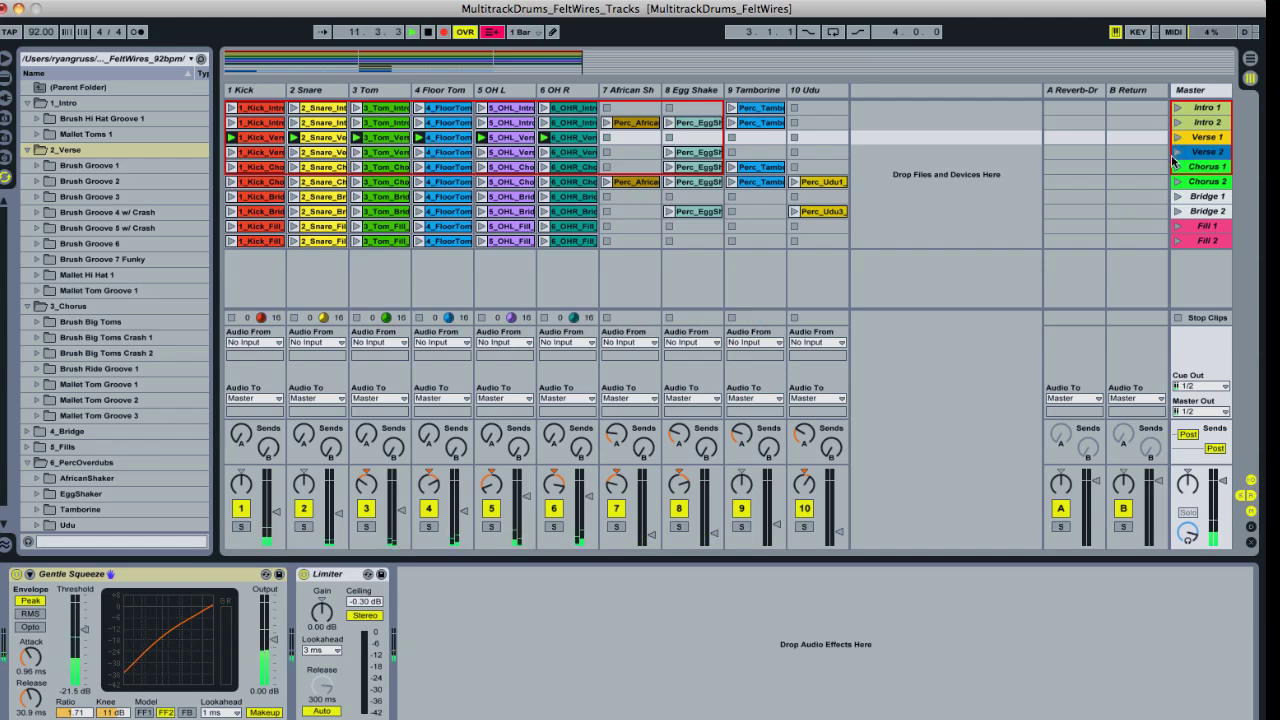
{"action": "left_click", "coordinate": [1179, 157]}
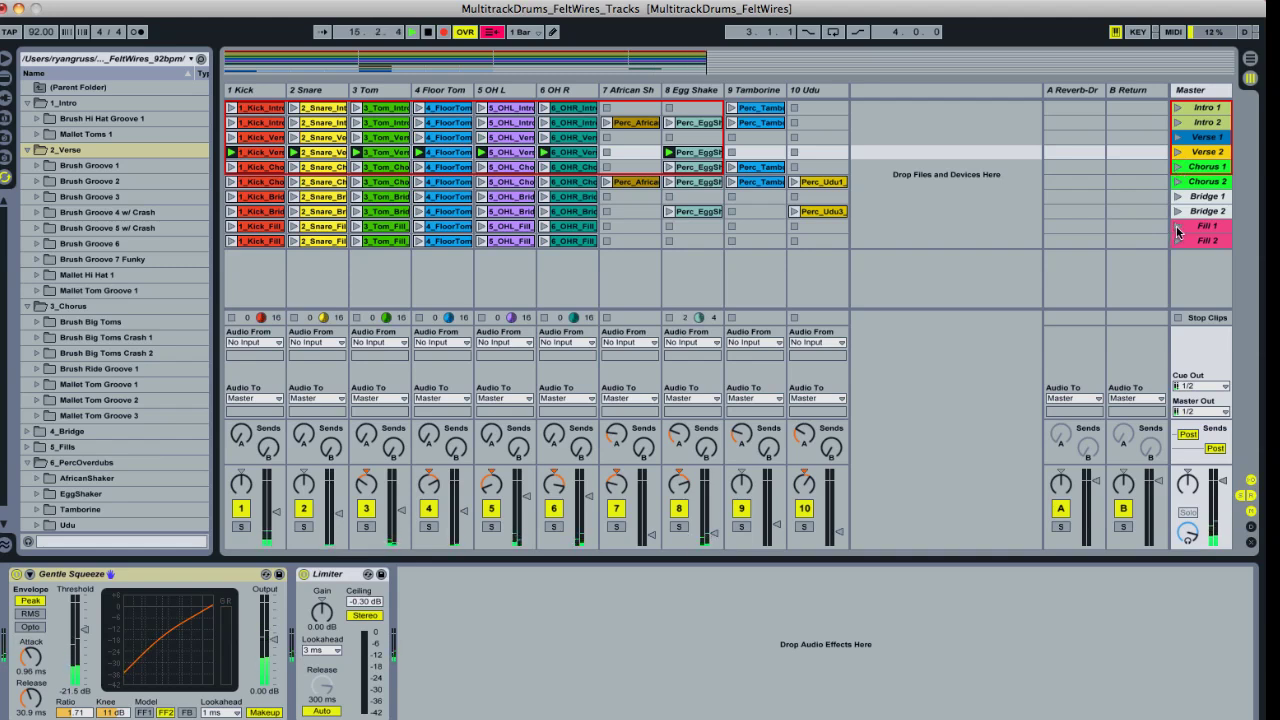
Launch Fill 1 through Fill 2 and Chorus 2 again, tweaking Egg Shake's volume, then stop at bar 39.
{"action": "left_click", "coordinate": [1178, 228]}
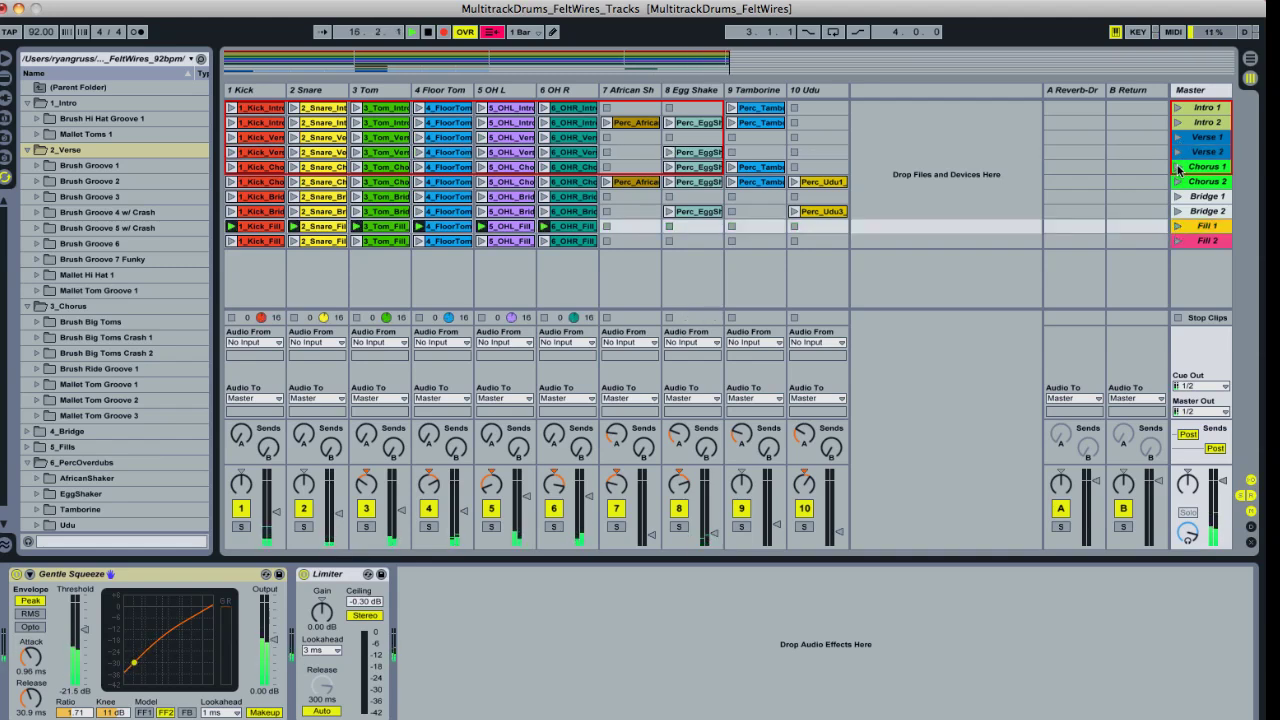
{"action": "left_click", "coordinate": [1177, 166]}
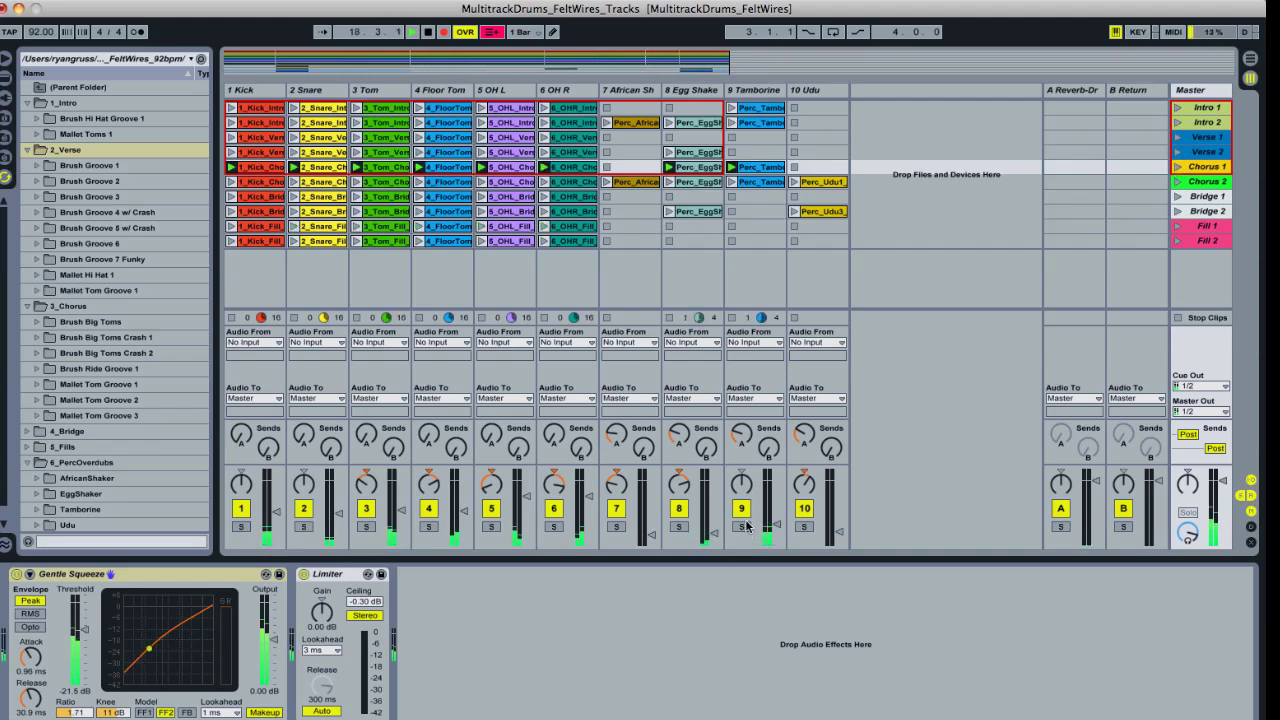
{"action": "left_click_drag", "start_coordinate": [715, 538], "coordinate": [713, 536]}
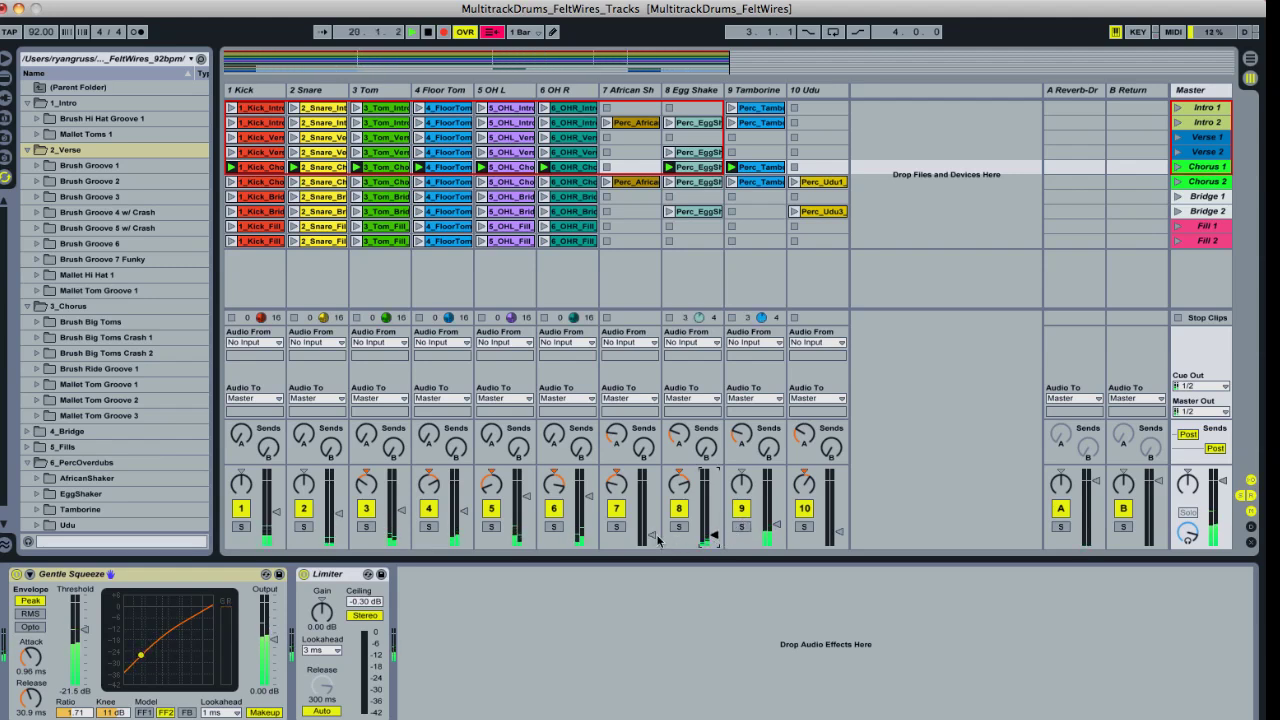
{"action": "left_click", "coordinate": [1178, 183]}
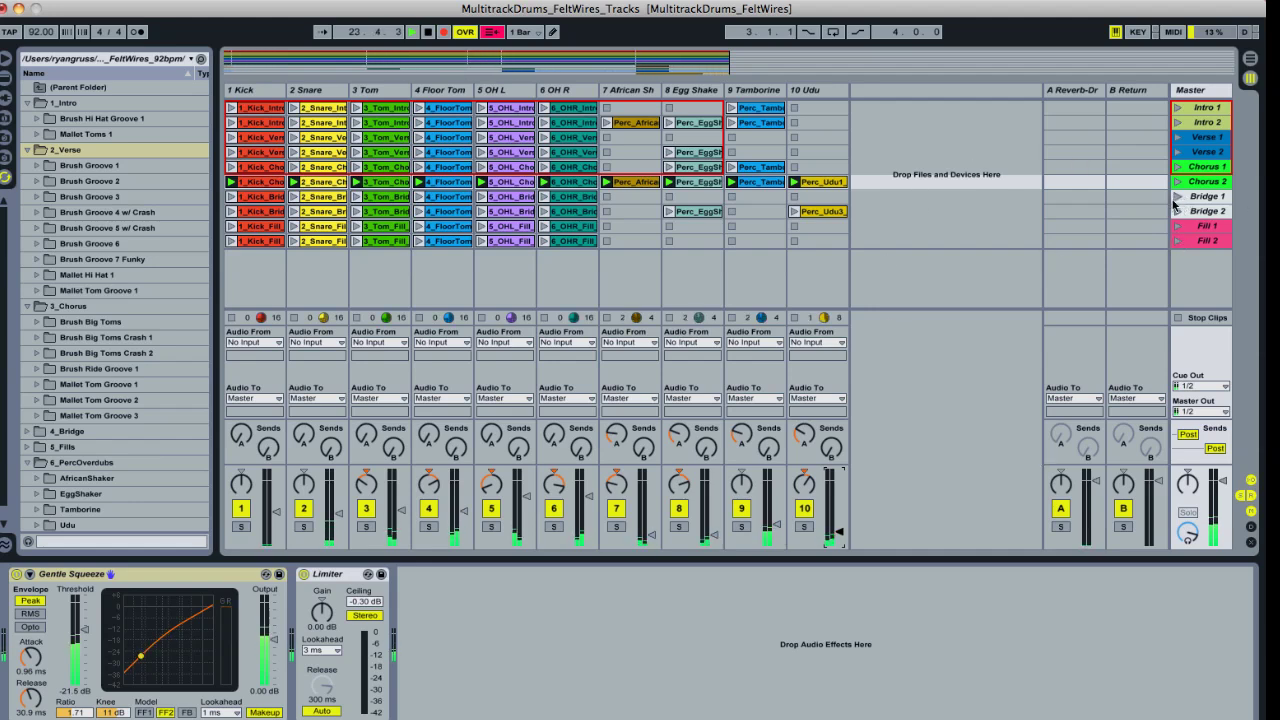
{"action": "left_click", "coordinate": [1178, 199]}
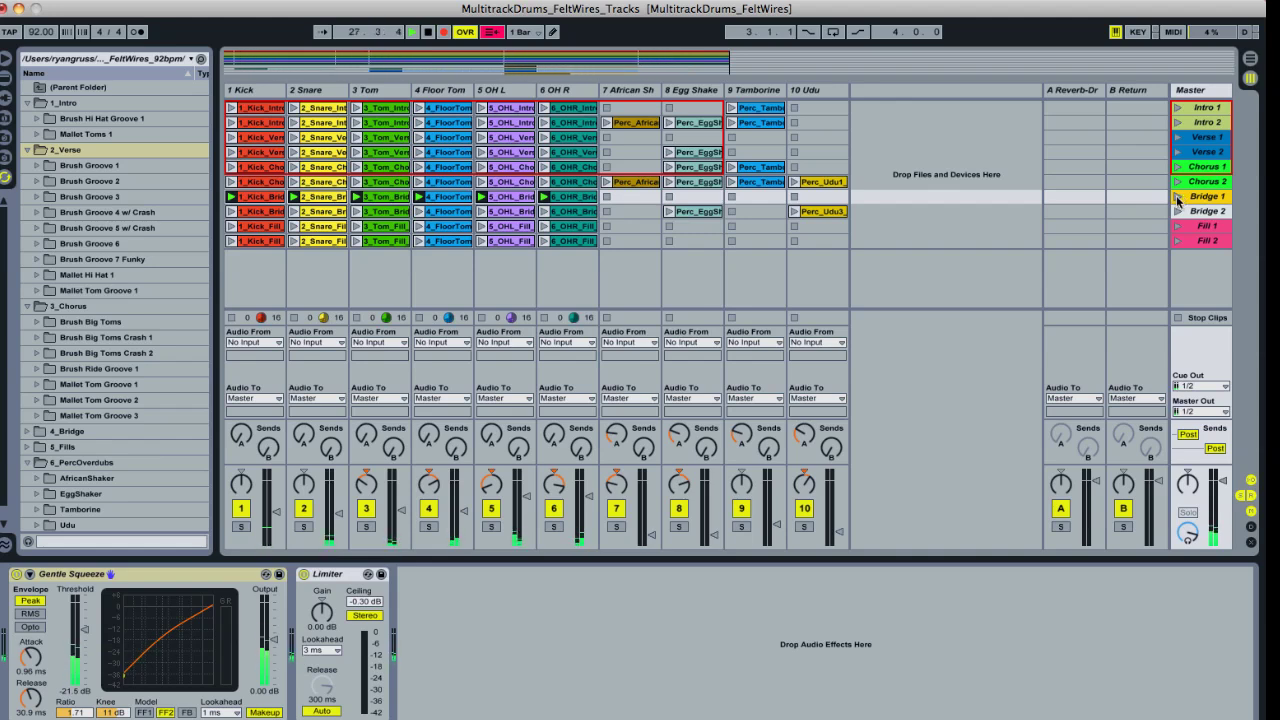
{"action": "left_click", "coordinate": [1178, 213]}
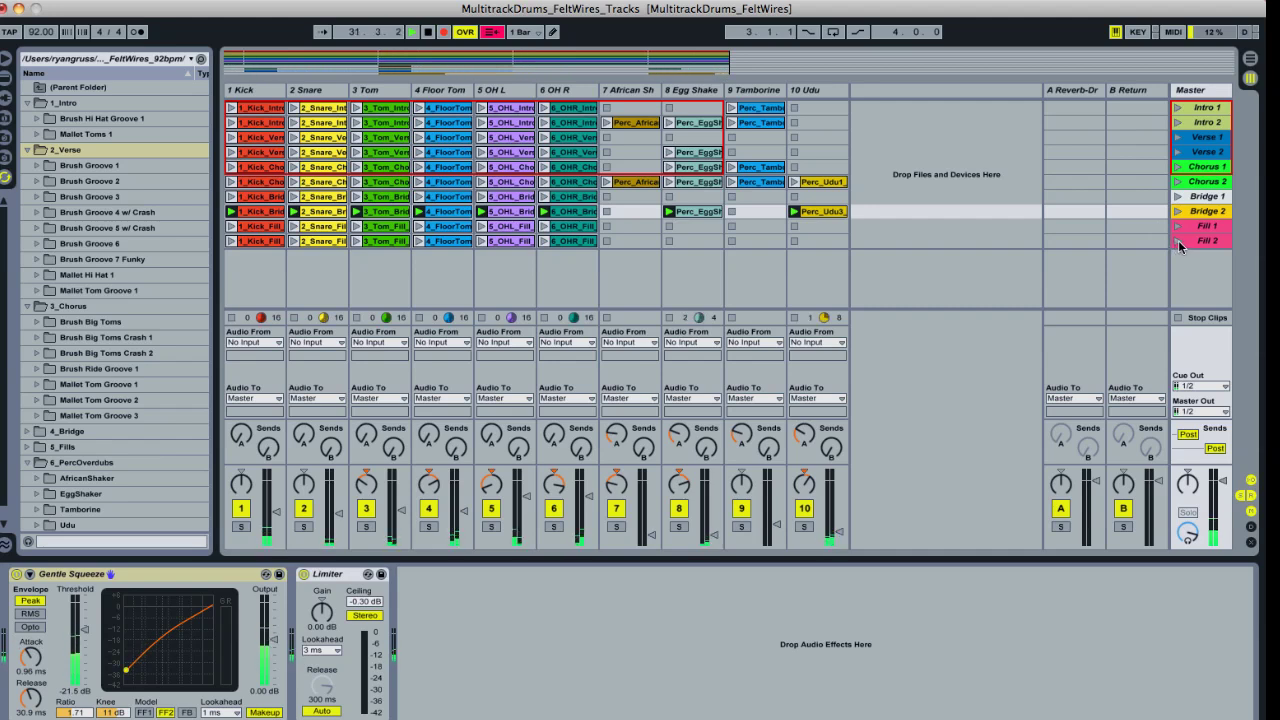
{"action": "left_click", "coordinate": [1179, 246]}
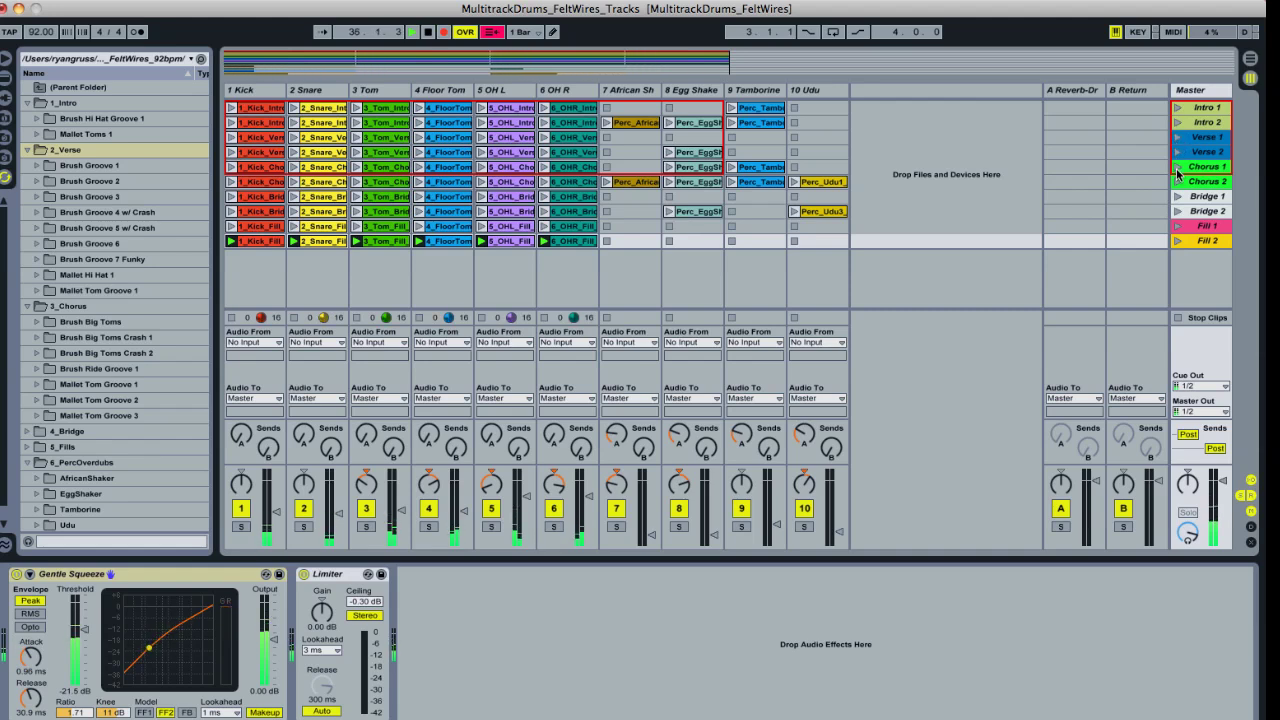
{"action": "left_click", "coordinate": [1178, 181]}
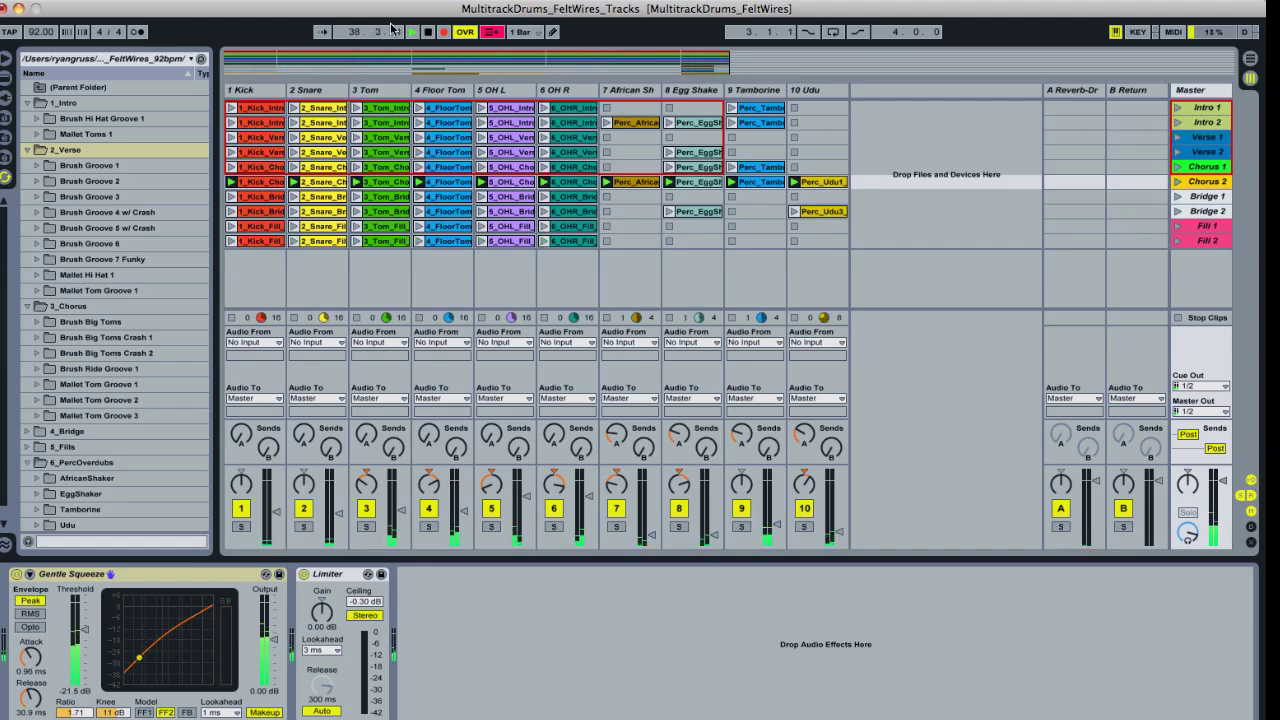
{"action": "left_click", "coordinate": [428, 31]}
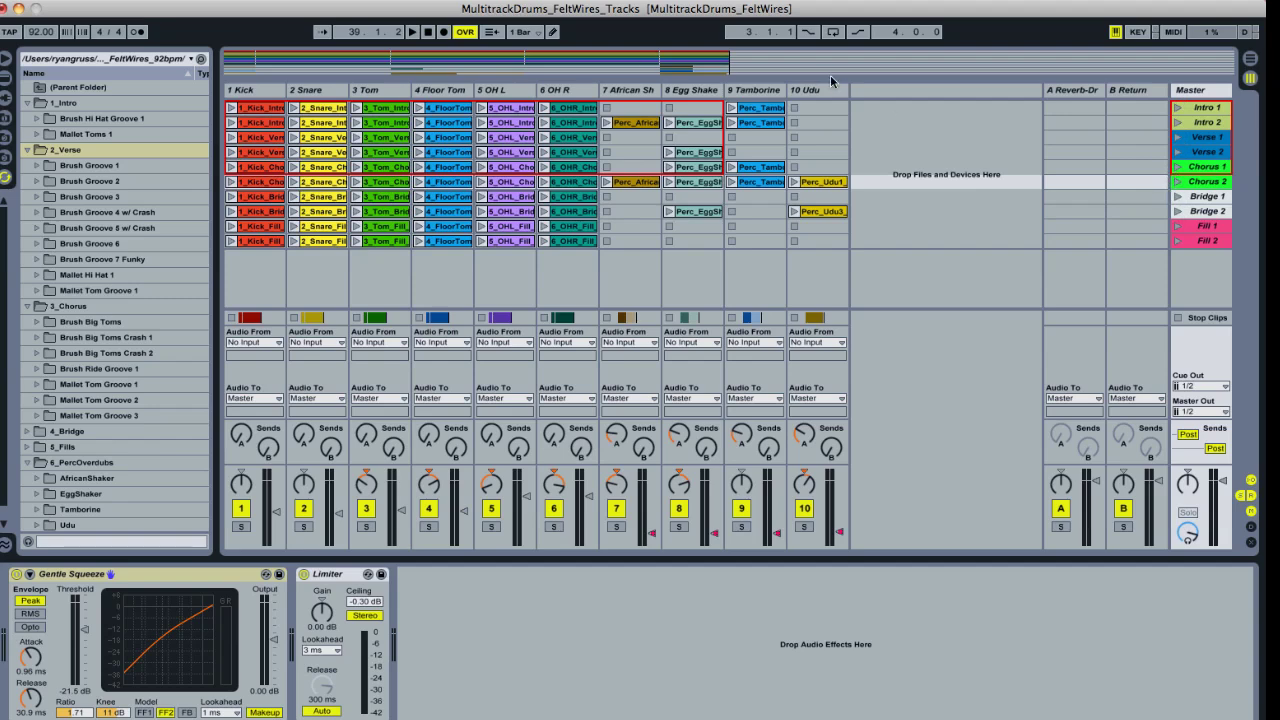
{"action": "key", "text": "Tab"}
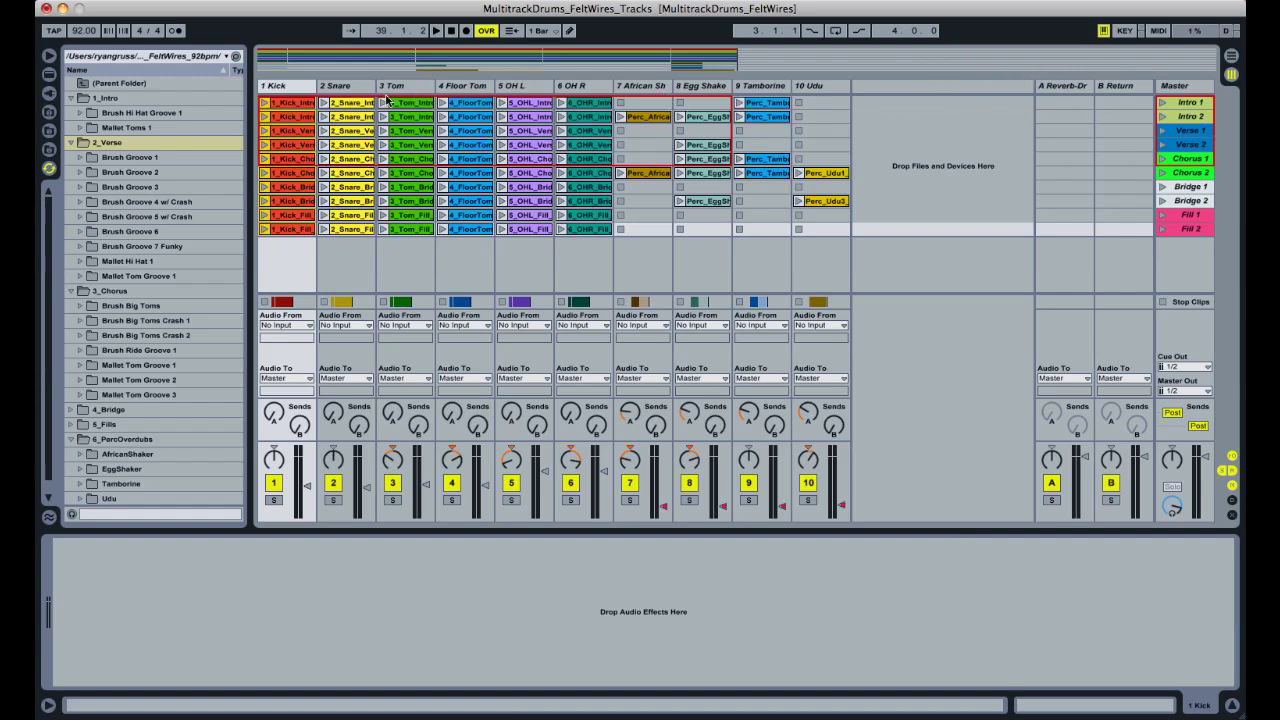
Select tracks 1 Kick through 10 Udu and group them into one new Group track.
{"action": "left_click", "coordinate": [285, 87]}
{"action": "key", "text": "super+a"}
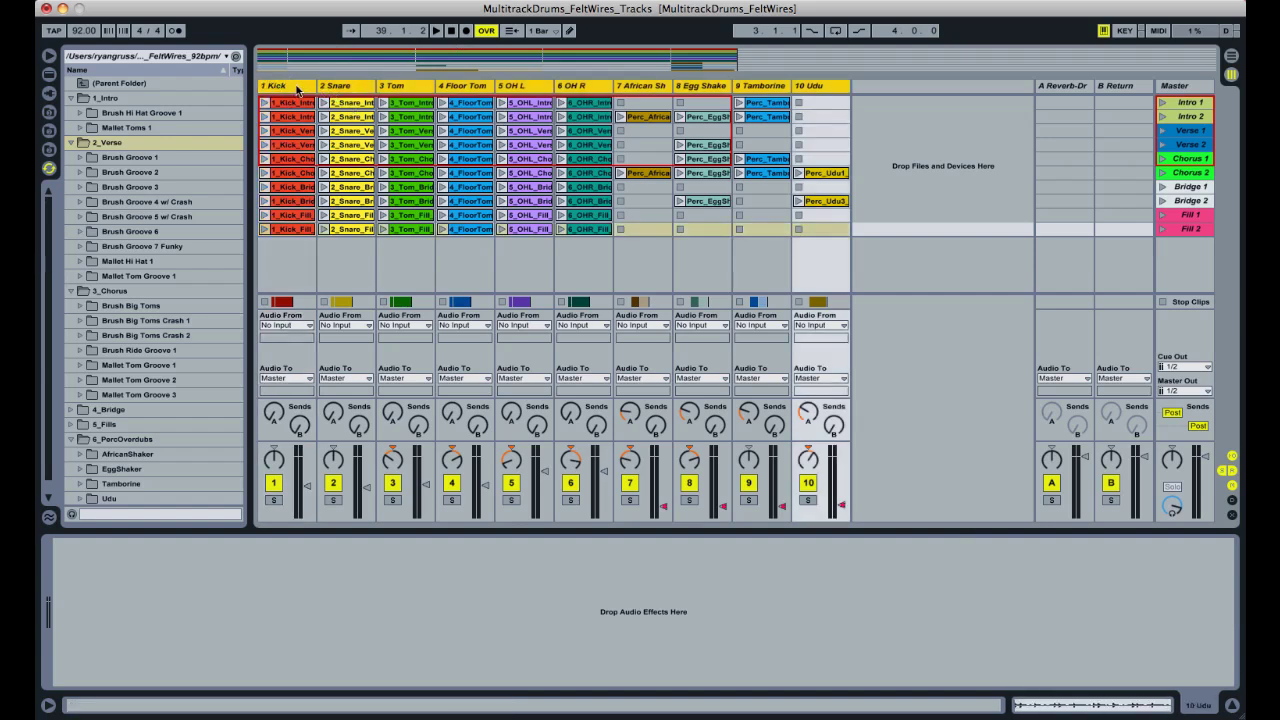
{"action": "right_click", "coordinate": [296, 89]}
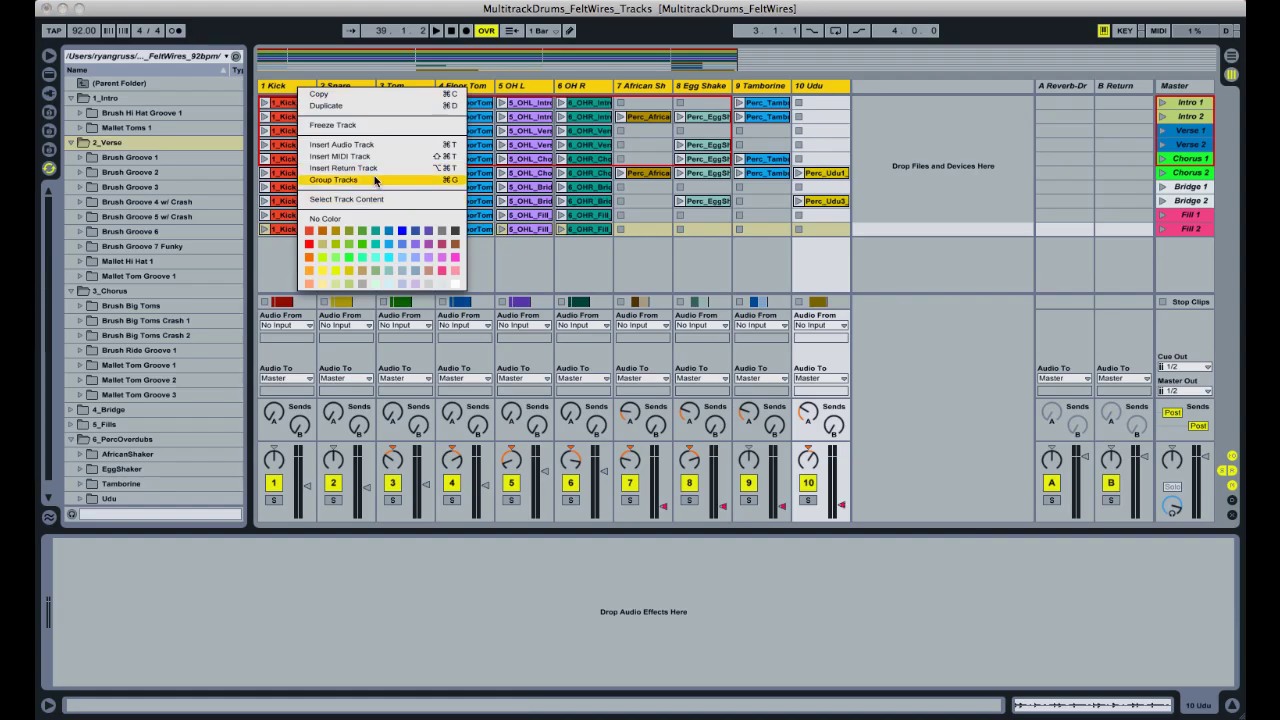
{"action": "left_click", "coordinate": [372, 182]}
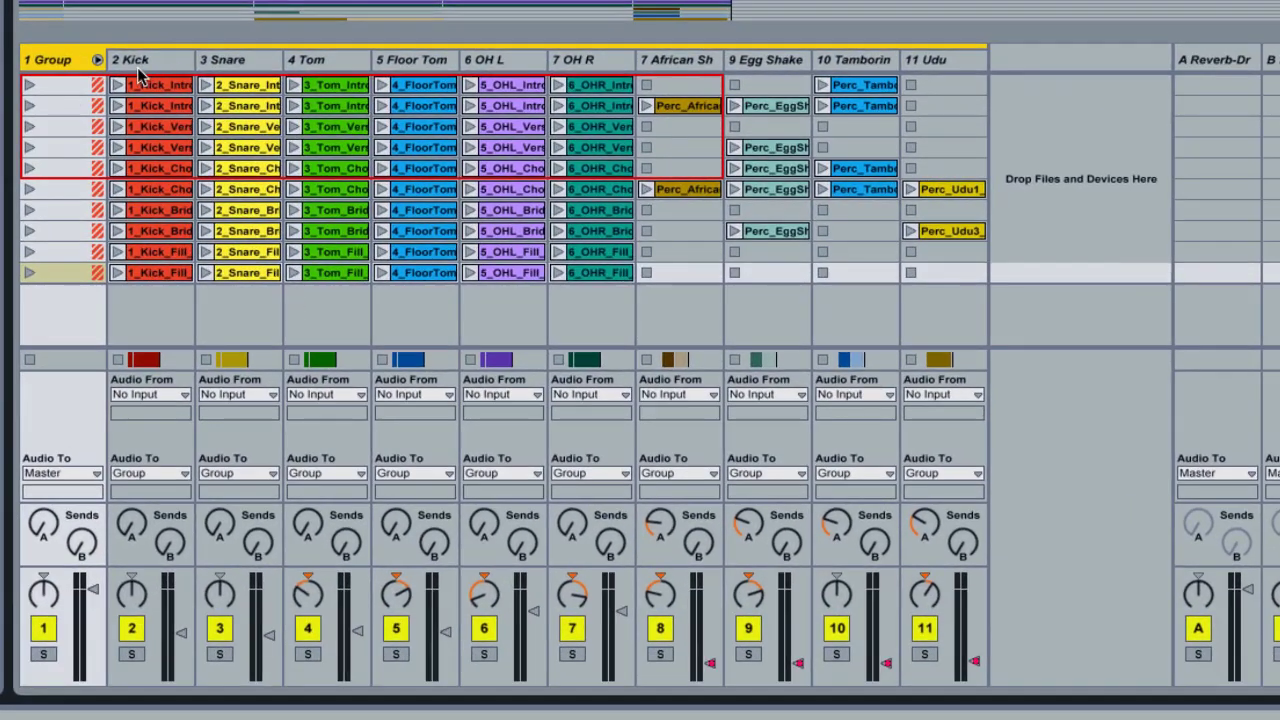
Fold the 1 Group track, launch its Bridge 1 clips, and nudge the group volume fader.
{"action": "left_click", "coordinate": [97, 60]}
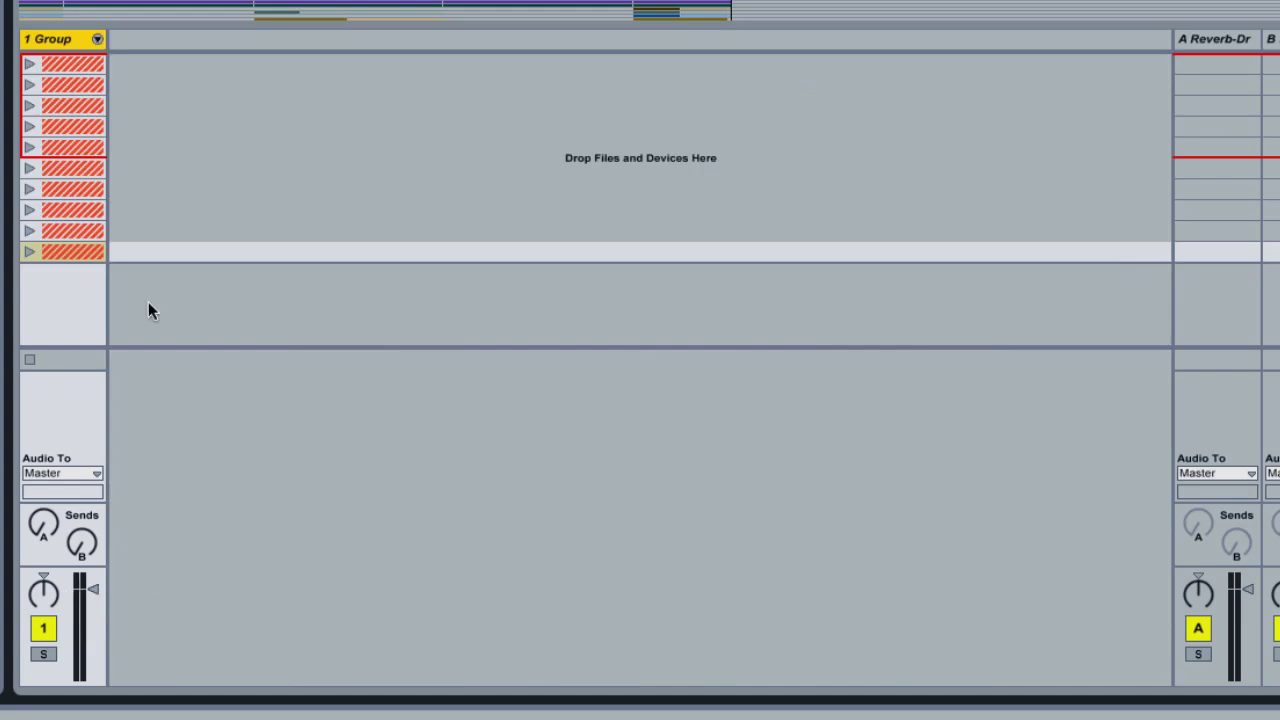
{"action": "left_click", "coordinate": [29, 189]}
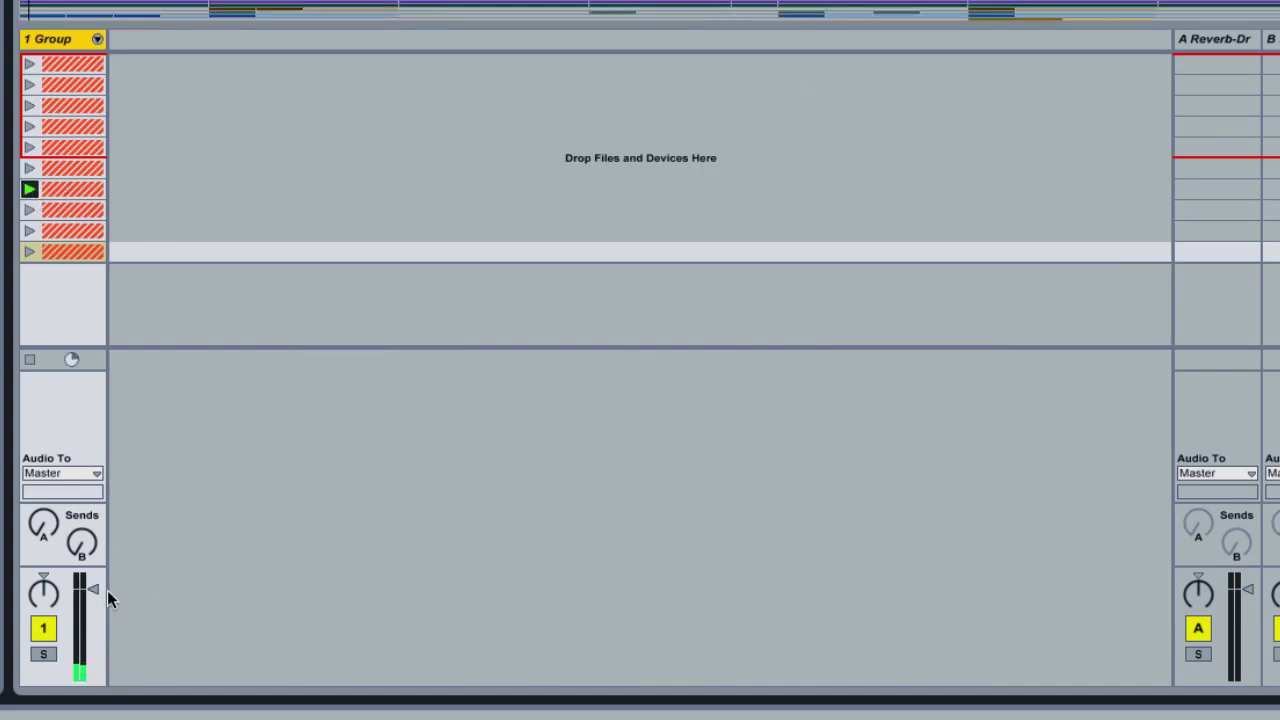
{"action": "mouse_move", "coordinate": [93, 602]}
{"action": "left_mouse_down"}
{"action": "mouse_move", "coordinate": [93, 643]}
{"action": "mouse_move", "coordinate": [93, 588]}
{"action": "left_mouse_up"}
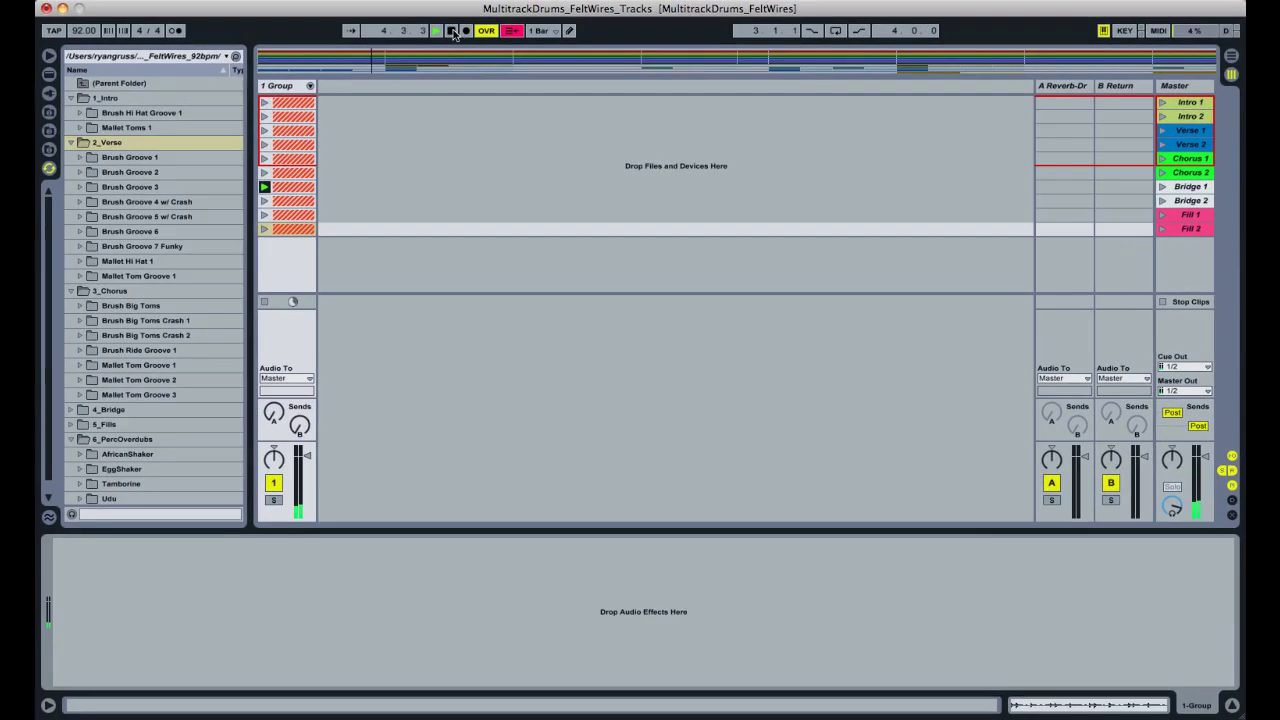
{"action": "left_click", "coordinate": [310, 86]}
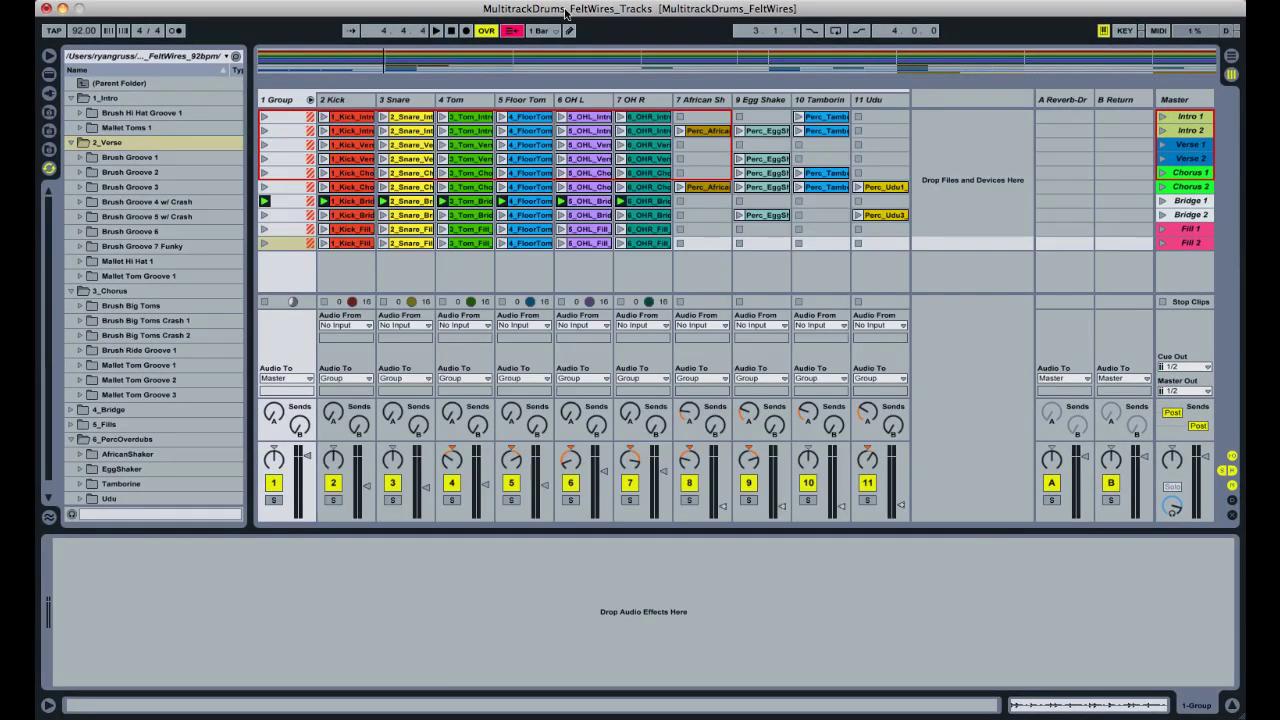